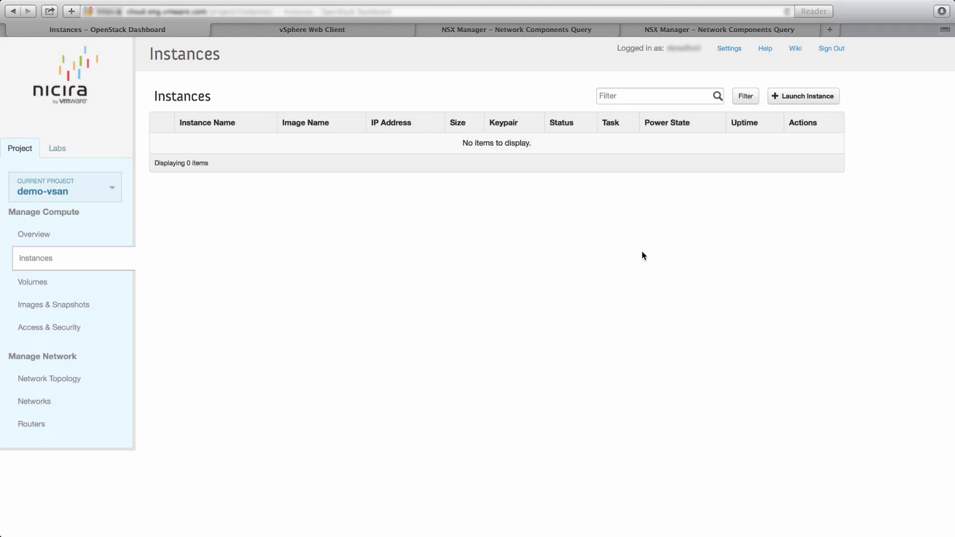
- Select the project ID in the Compute endpoint under API Access, then view the NSX logical switch query
{"action": "left_click", "coordinate": [55, 329]}
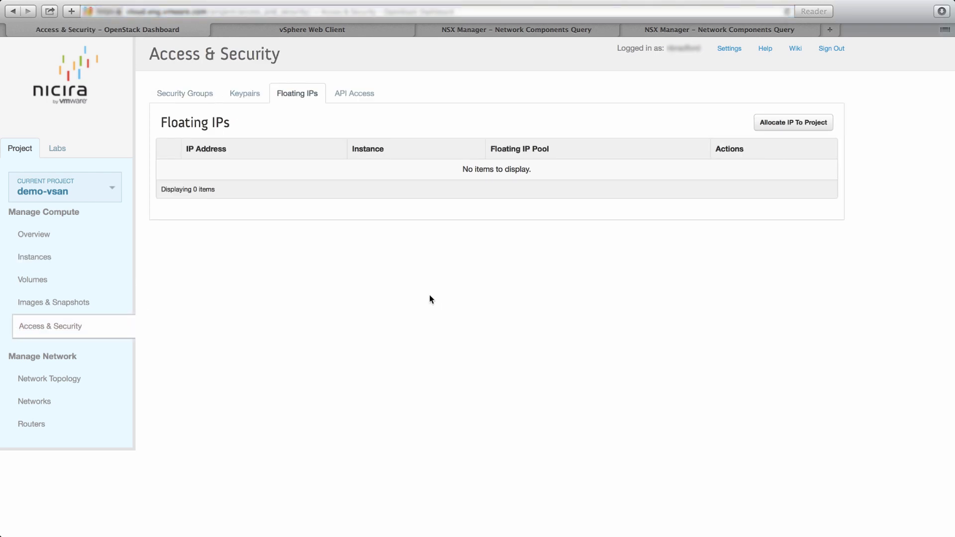
{"action": "left_click", "coordinate": [374, 99]}
{"action": "left_click_drag", "start_coordinate": [547, 172], "coordinate": [391, 169]}
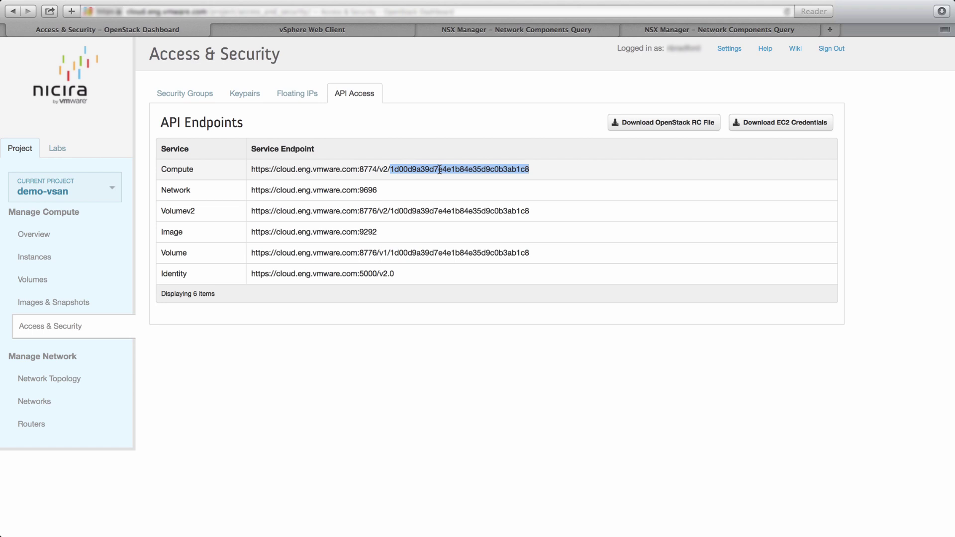
{"action": "left_click", "coordinate": [479, 29]}
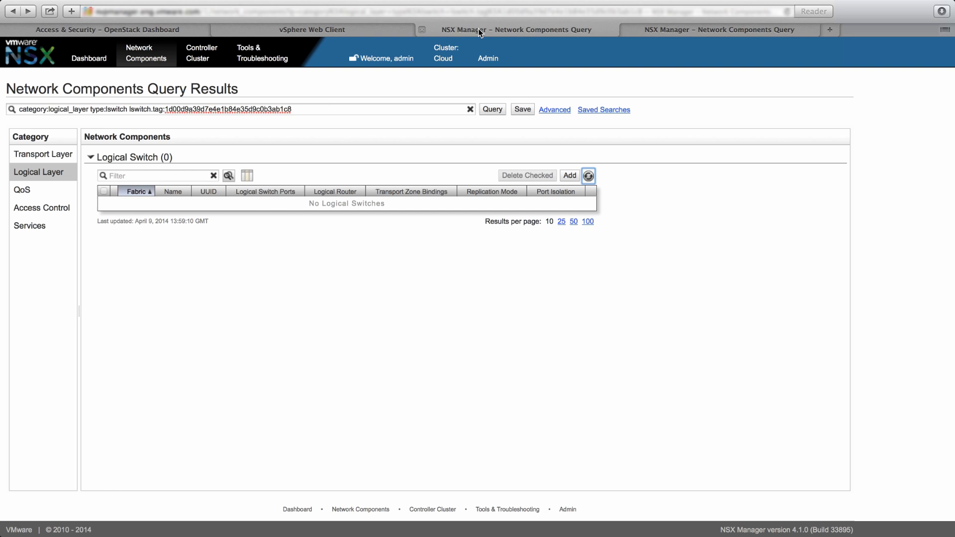
- Rerun the NSX logical switch and logical router queries for the project ID tag, both returning nothing
{"action": "left_click_drag", "start_coordinate": [300, 109], "coordinate": [167, 109]}
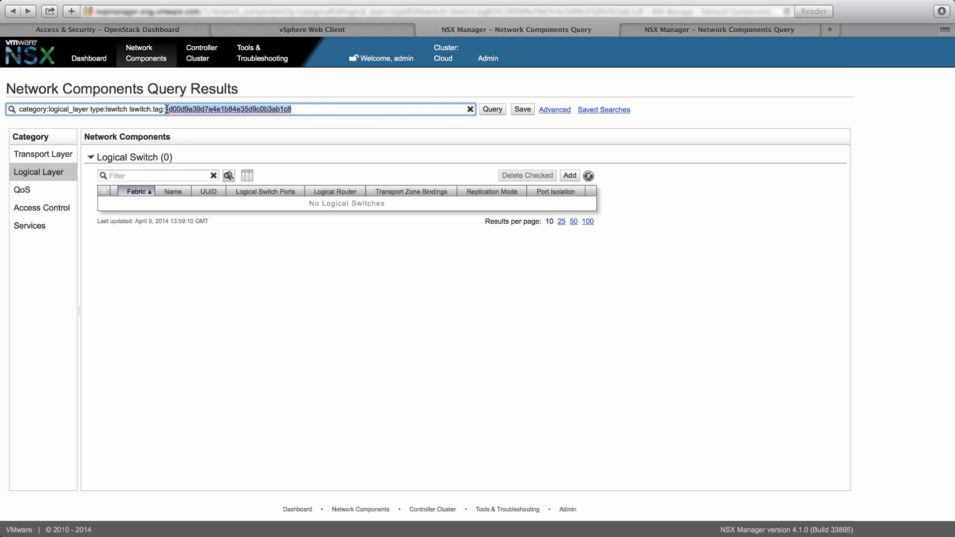
{"action": "left_click", "coordinate": [588, 175]}
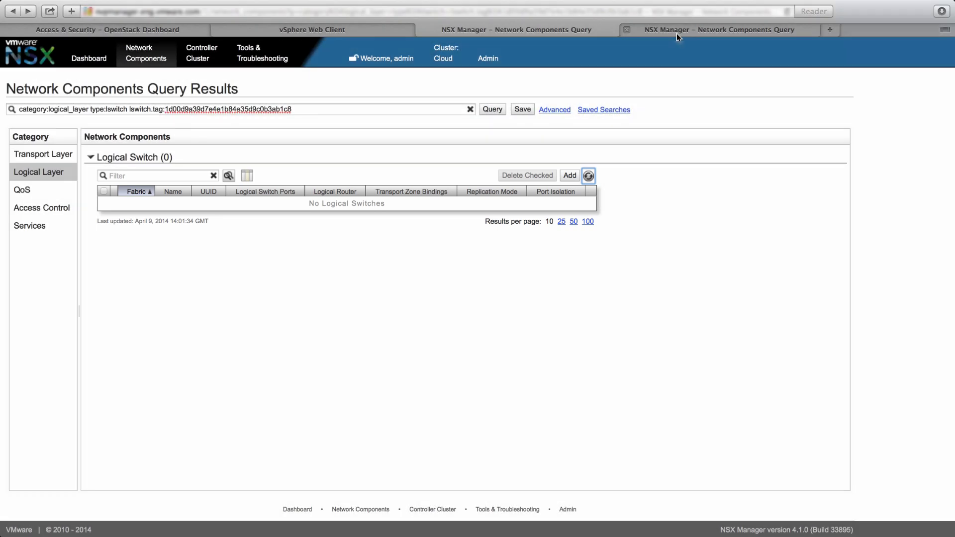
{"action": "left_click", "coordinate": [677, 34]}
{"action": "left_click", "coordinate": [644, 176]}
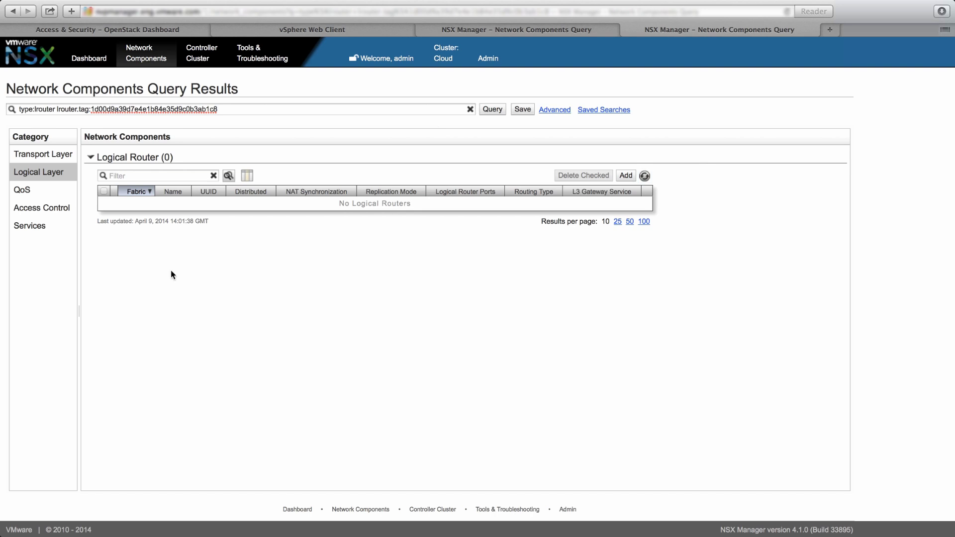
{"action": "left_click", "coordinate": [141, 29]}
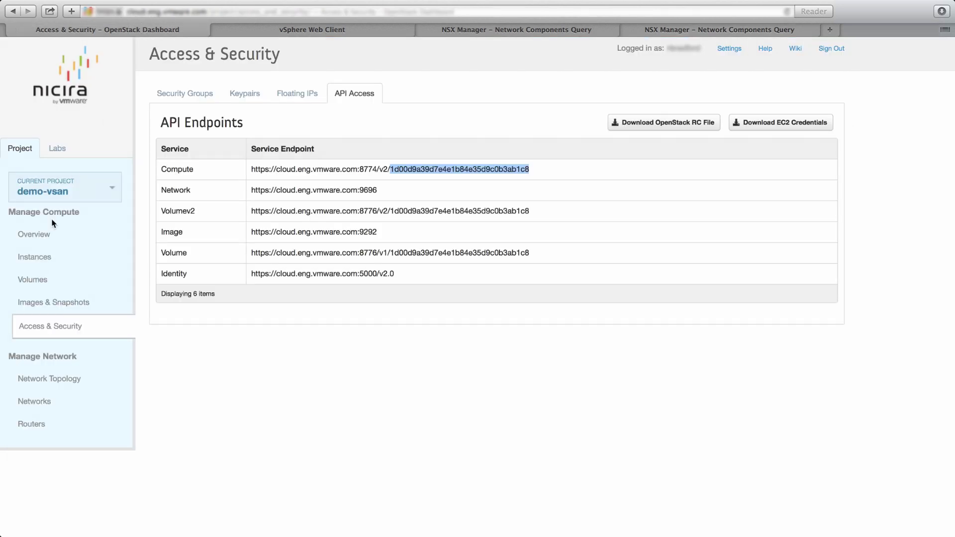
- Add the network 'webtier' with network address 10.0.10.0/24 from the Networks page
{"action": "left_click", "coordinate": [41, 382]}
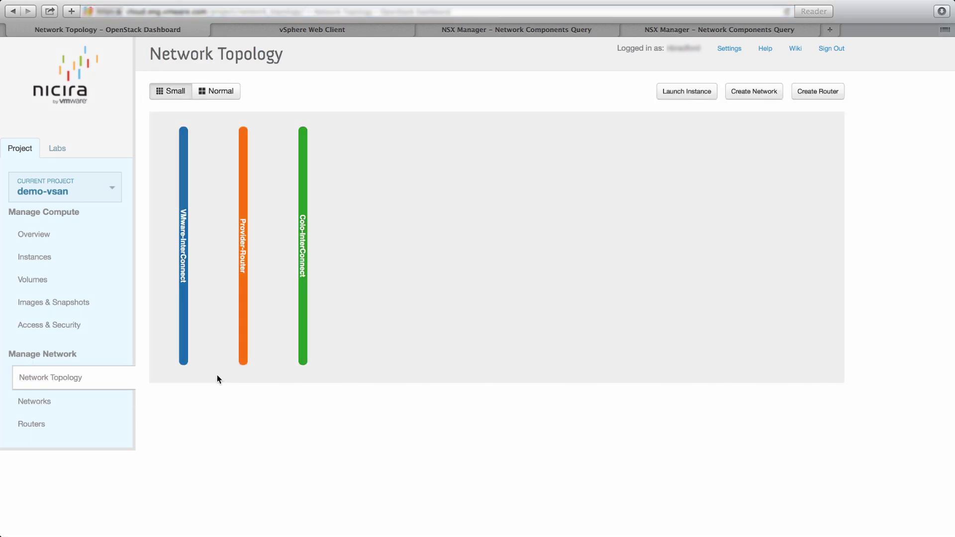
{"action": "left_click", "coordinate": [24, 405]}
{"action": "left_click", "coordinate": [786, 100]}
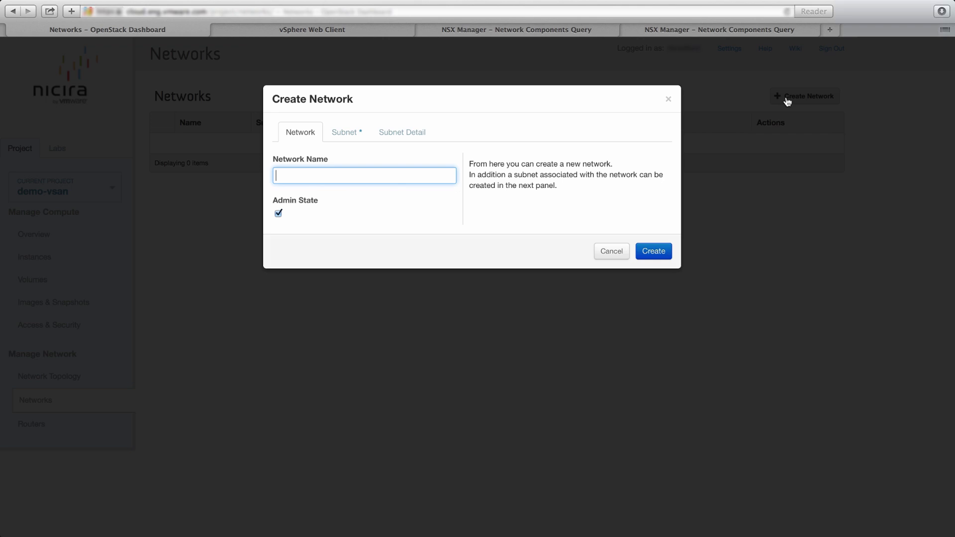
{"action": "type", "text": "webtier"}
{"action": "left_click", "coordinate": [337, 132]}
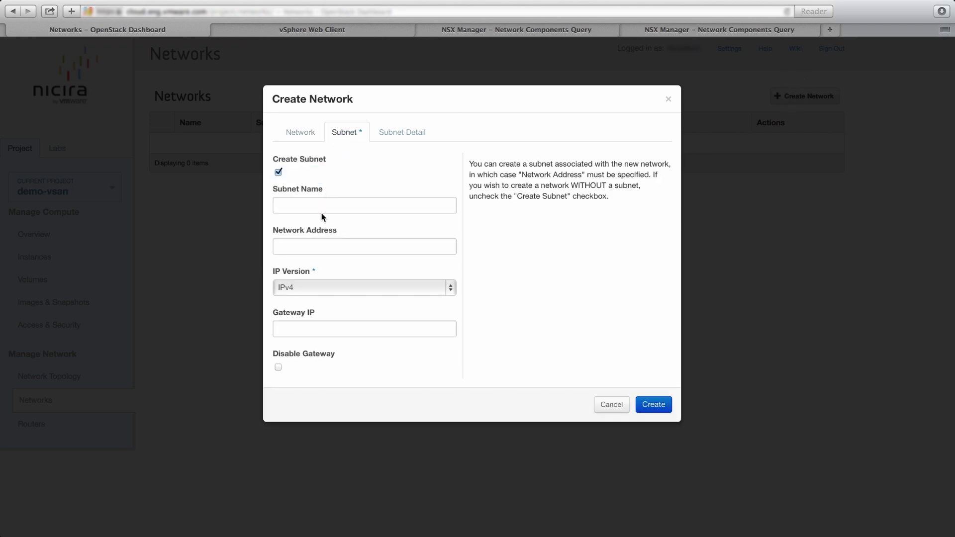
{"action": "left_click", "coordinate": [310, 246]}
{"action": "type", "text": "10.0.10.0/24"}
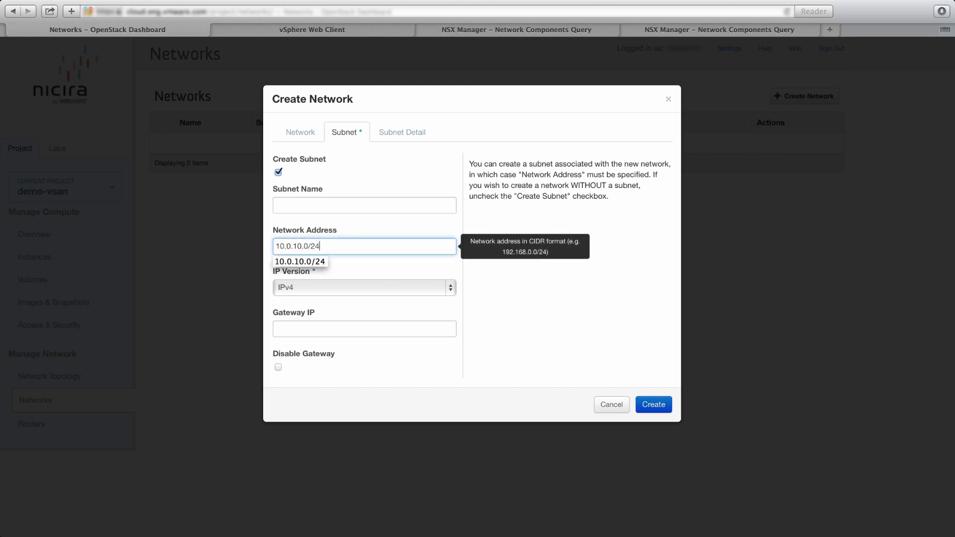
{"action": "left_click", "coordinate": [393, 133]}
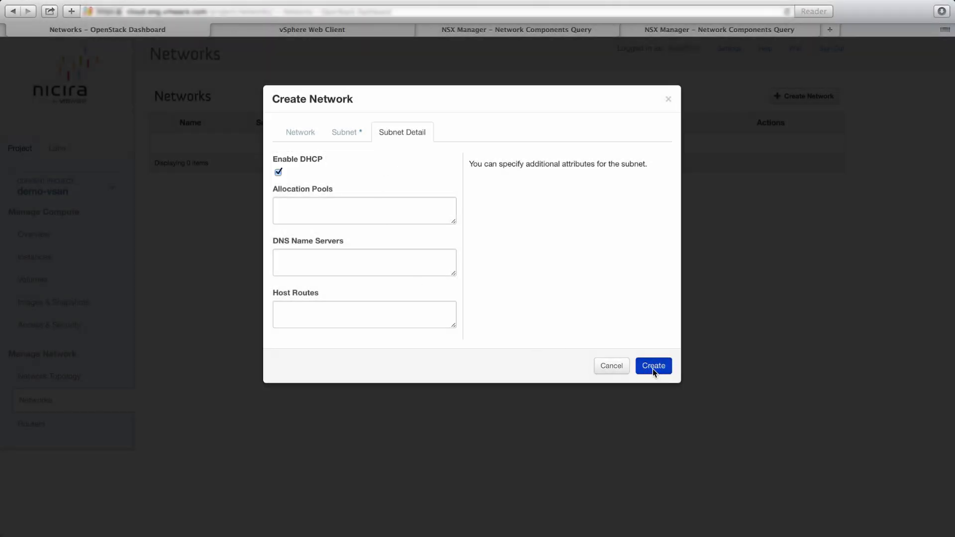
{"action": "left_click", "coordinate": [653, 366]}
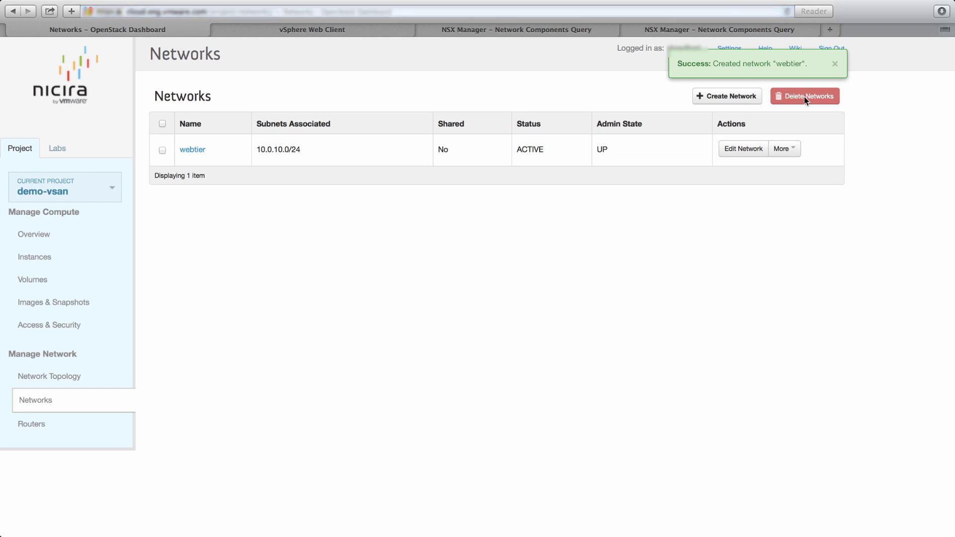
- Add the network 'apptier' with network address 10.0.20.0/24
{"action": "left_click", "coordinate": [741, 102]}
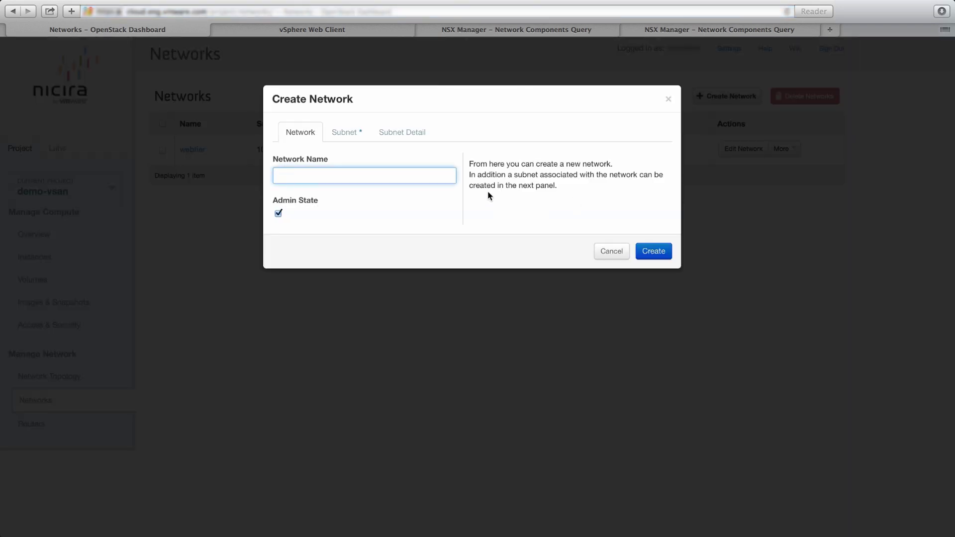
{"action": "type", "text": "apptier"}
{"action": "left_click", "coordinate": [337, 135]}
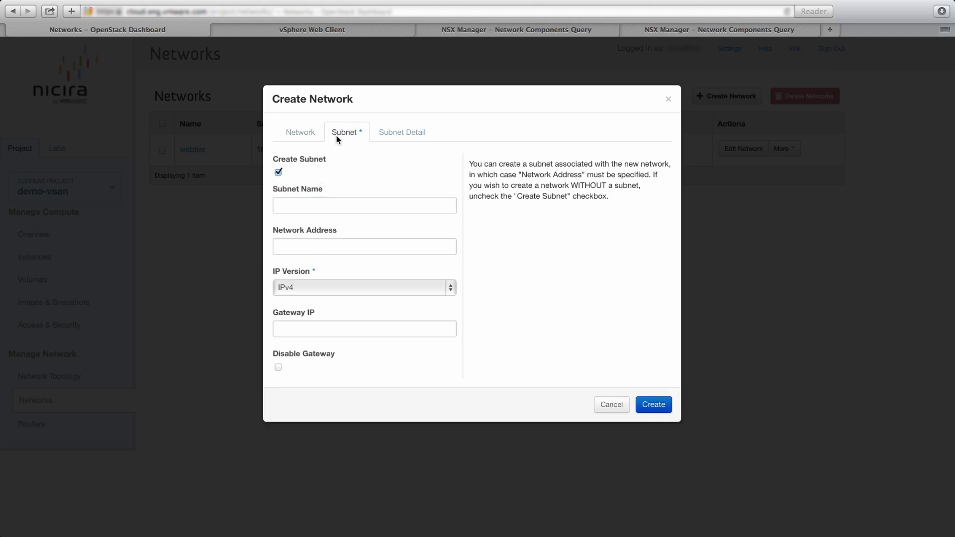
{"action": "left_click", "coordinate": [324, 241]}
{"action": "type", "text": "10.0.20.0/24"}
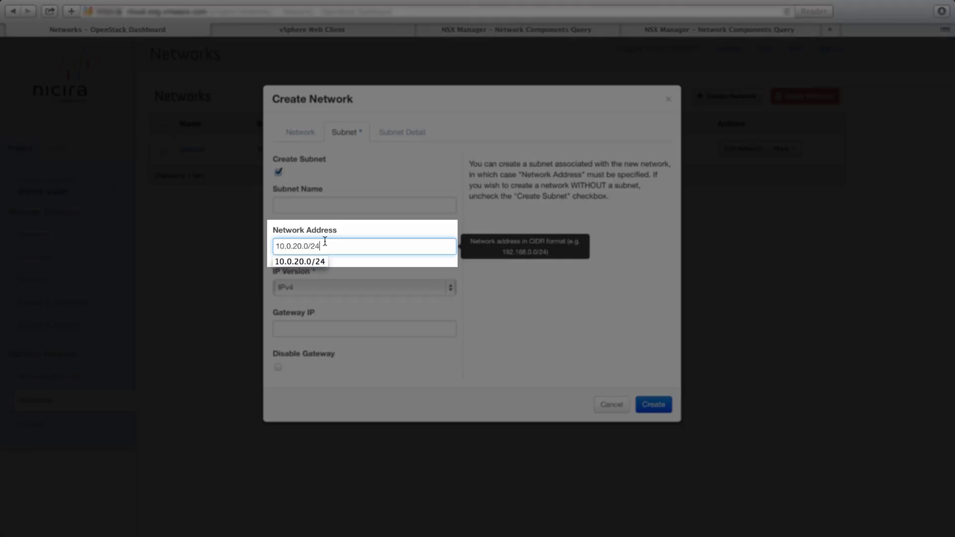
{"action": "left_click", "coordinate": [539, 281]}
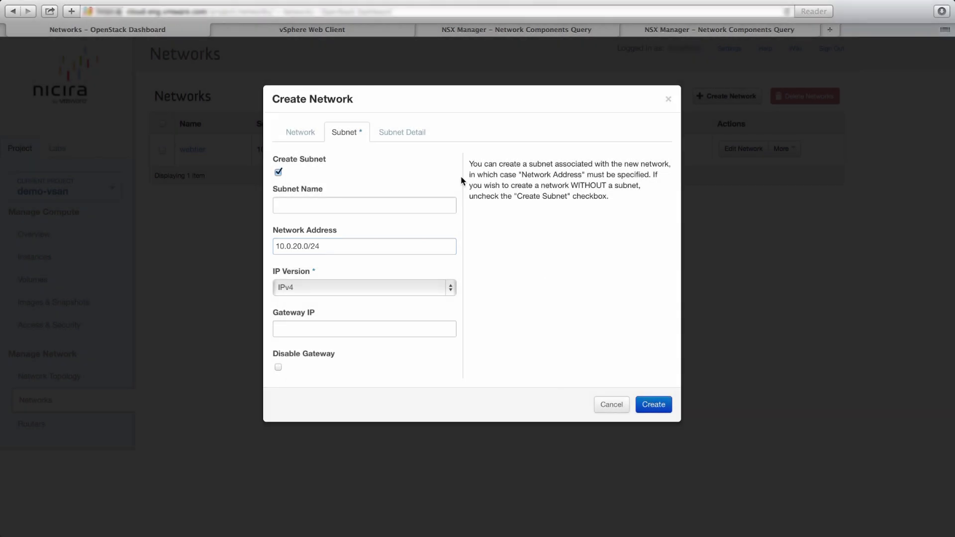
{"action": "left_click", "coordinate": [425, 134]}
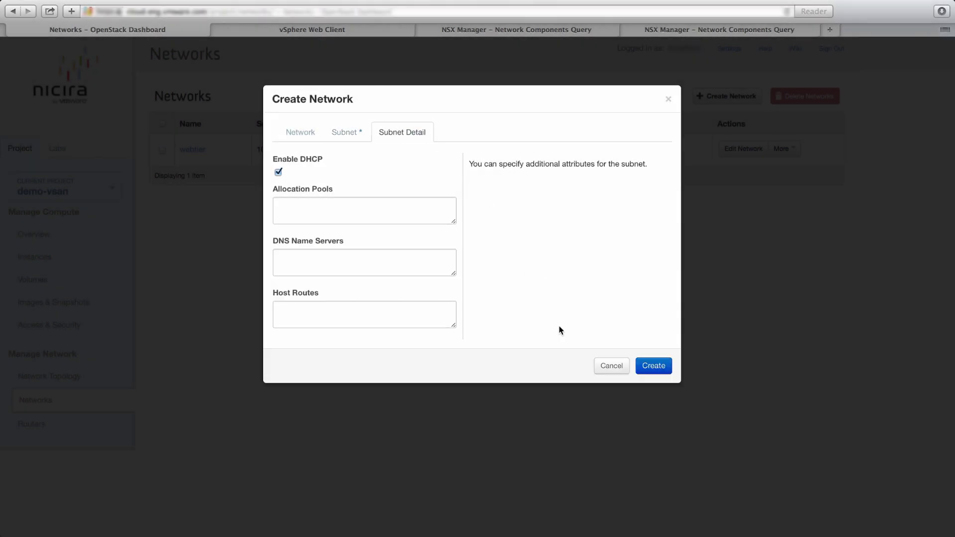
{"action": "left_click", "coordinate": [650, 367]}
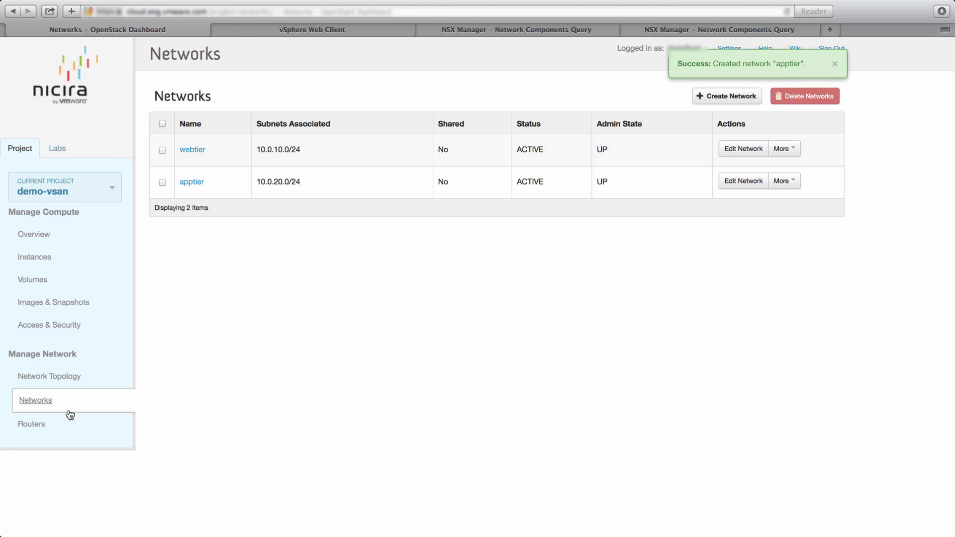
- Create a router named 'router' with VMware-InterConnect as its external gateway
{"action": "left_click", "coordinate": [34, 427]}
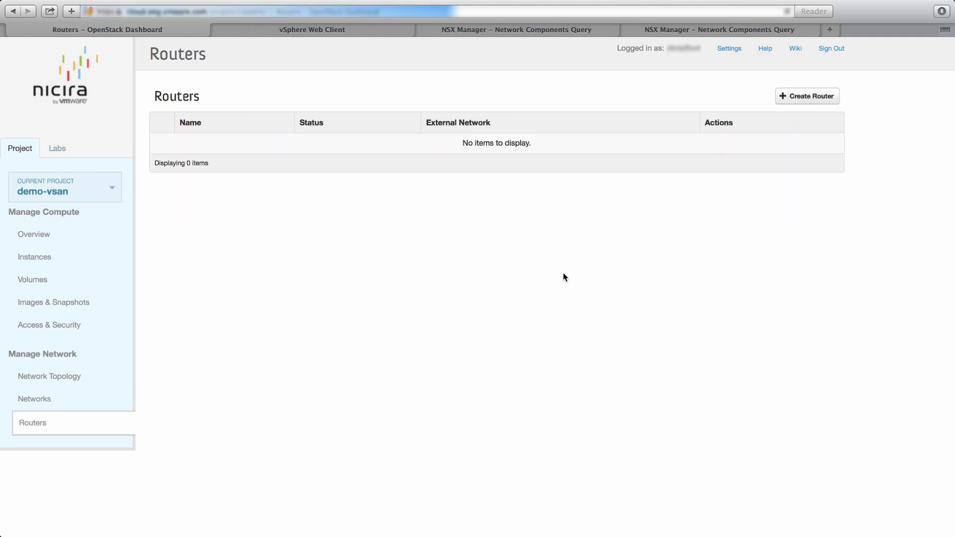
{"action": "left_click", "coordinate": [785, 97]}
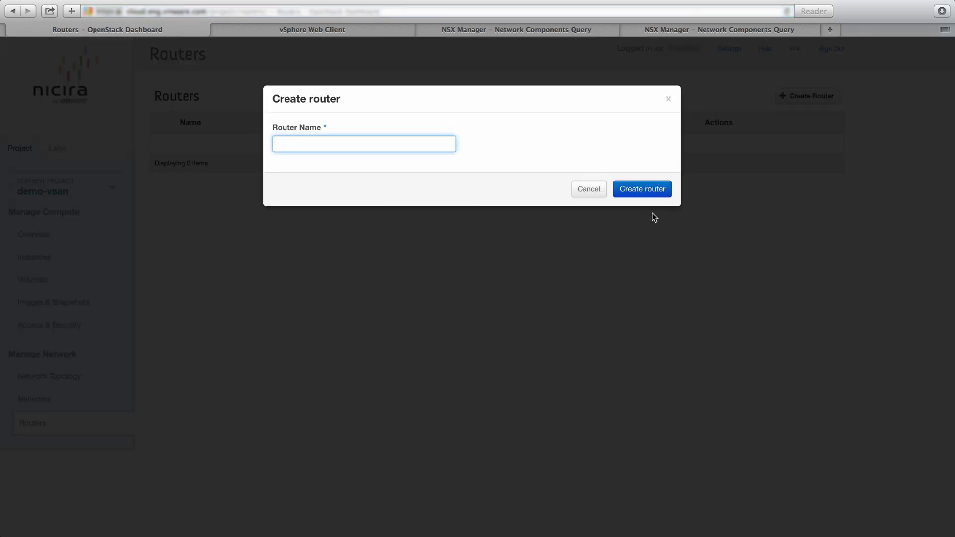
{"action": "type", "text": "router"}
{"action": "key", "text": "Return"}
{"action": "left_click", "coordinate": [728, 151]}
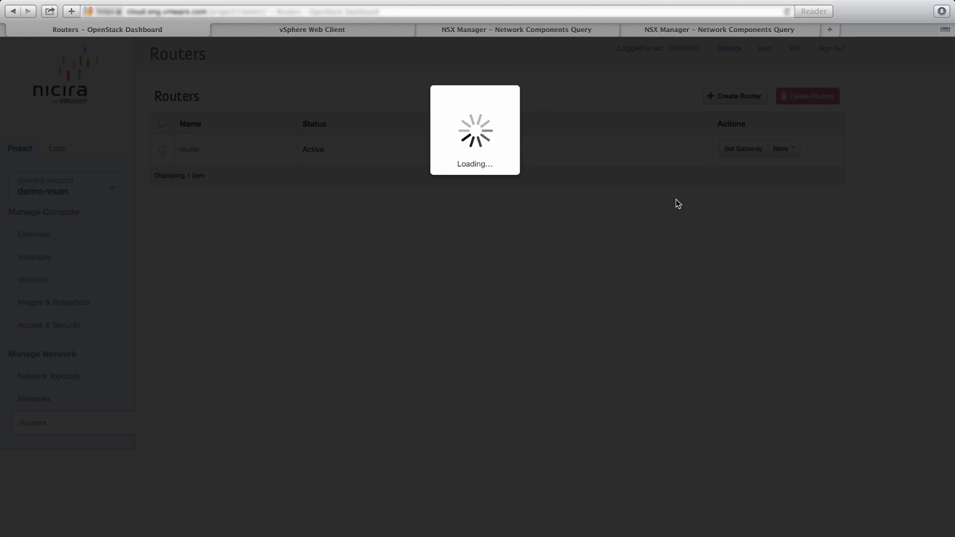
{"action": "left_click", "coordinate": [431, 145]}
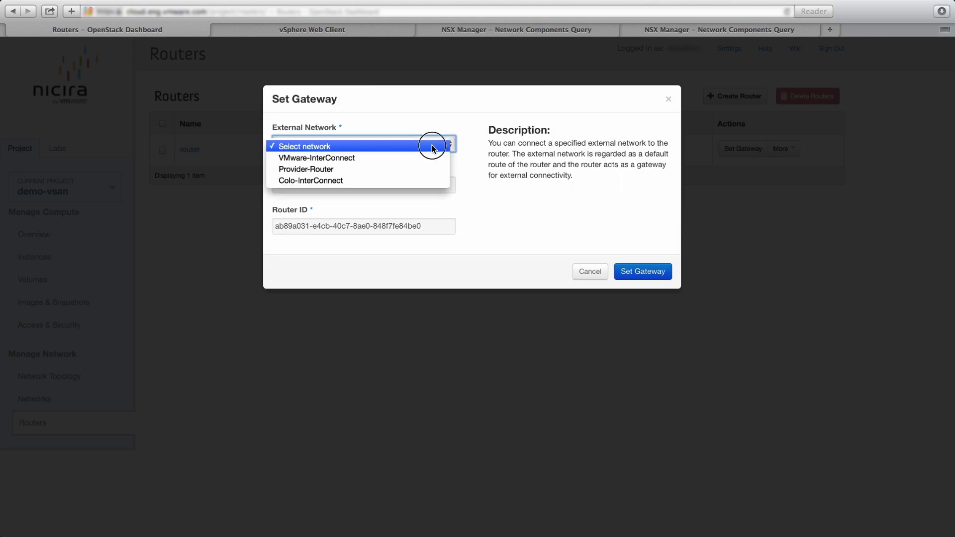
{"action": "left_click", "coordinate": [387, 158]}
{"action": "left_click", "coordinate": [629, 272]}
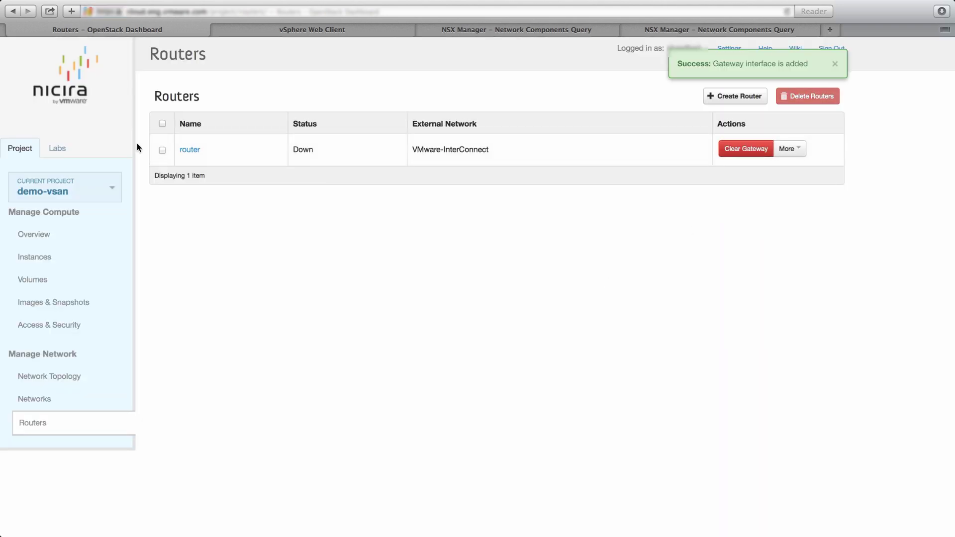
- Add router interfaces on the webtier and apptier subnets (10.0.10.1 and 10.0.20.1)
{"action": "left_click", "coordinate": [194, 150]}
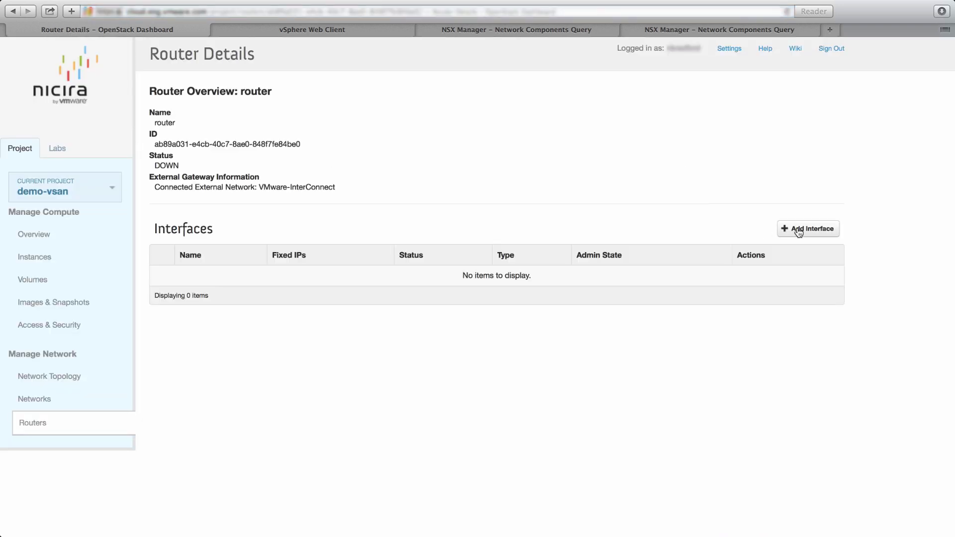
{"action": "left_click", "coordinate": [796, 230]}
{"action": "left_click", "coordinate": [378, 143]}
{"action": "left_click", "coordinate": [377, 158]}
{"action": "left_click", "coordinate": [620, 312]}
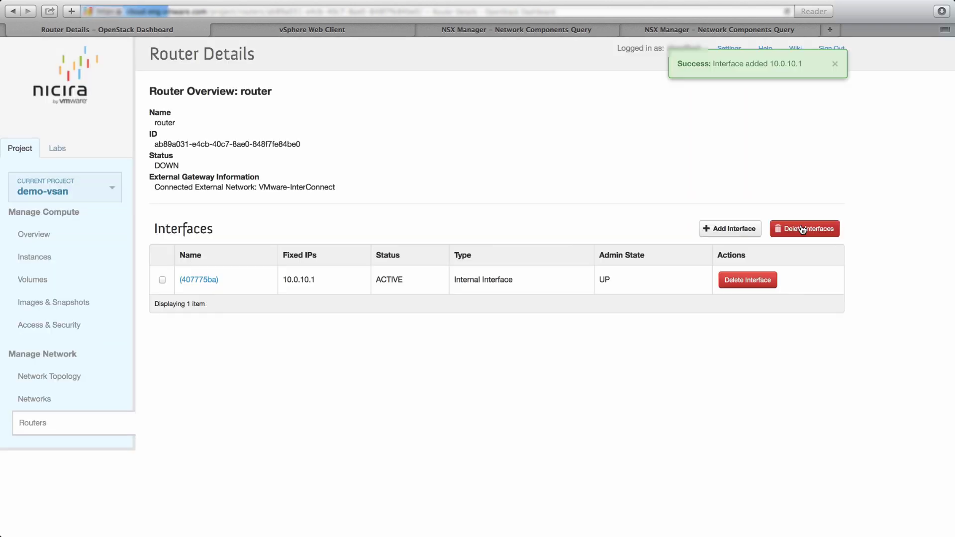
{"action": "left_click", "coordinate": [743, 230]}
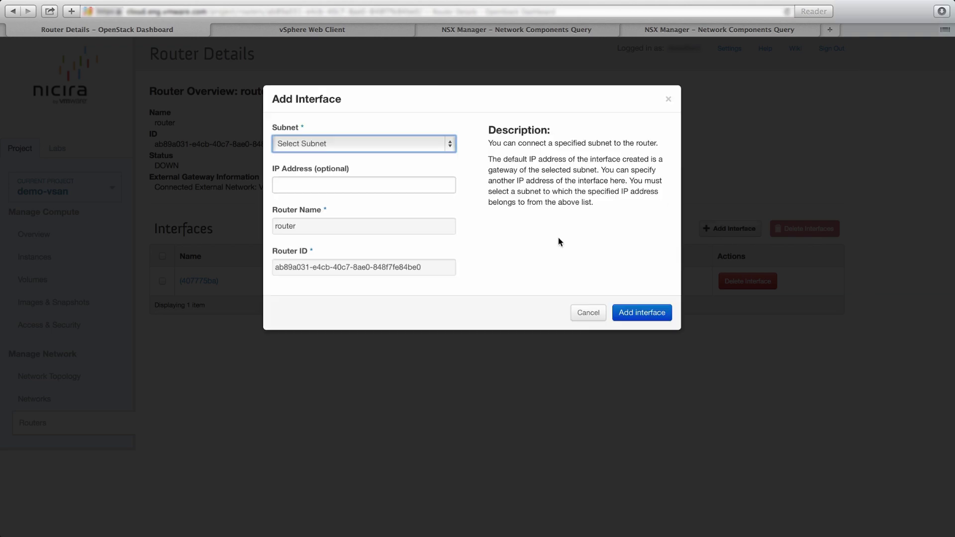
{"action": "left_click", "coordinate": [392, 144]}
{"action": "left_click", "coordinate": [366, 169]}
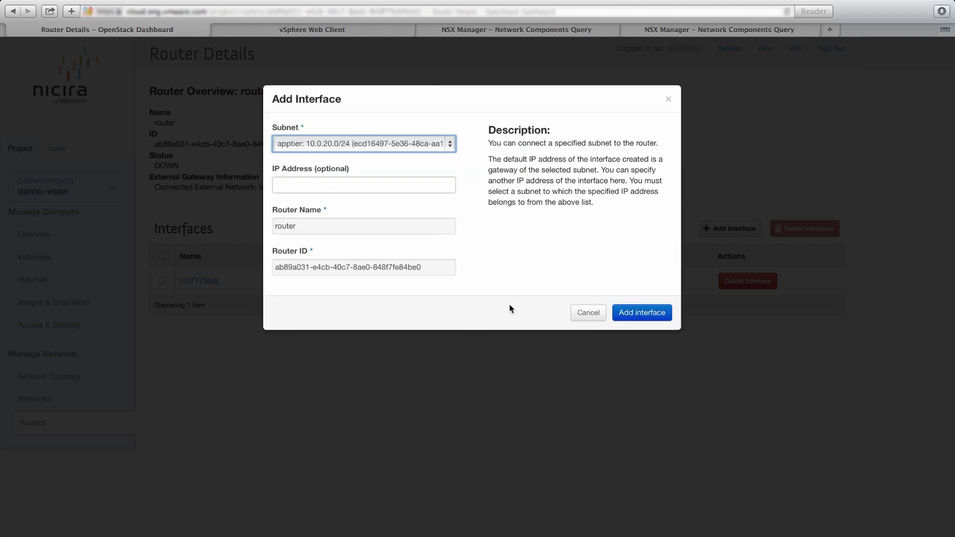
{"action": "left_click", "coordinate": [634, 314]}
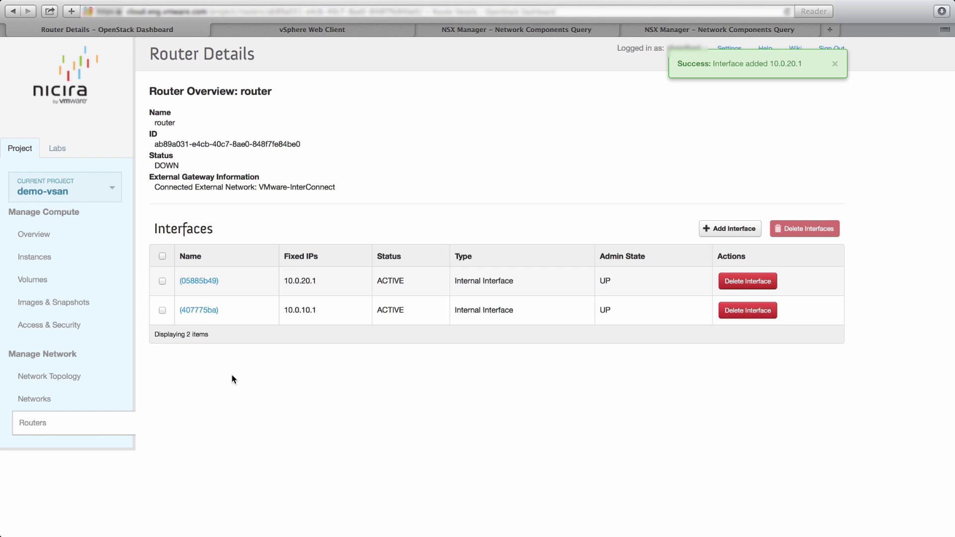
- View the network topology with webtier and apptier linked via the router, then go to NSX Manager
{"action": "left_click", "coordinate": [56, 379]}
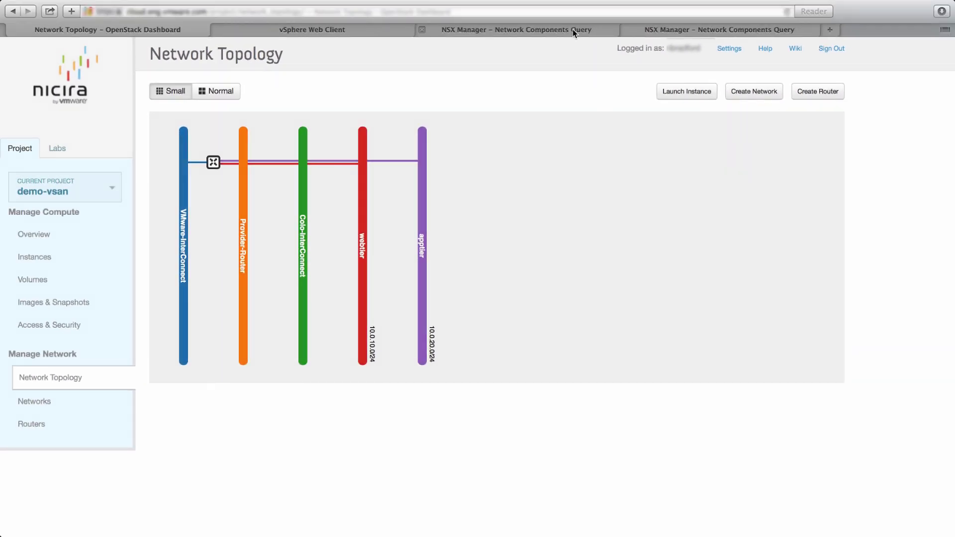
{"action": "left_click", "coordinate": [572, 32]}
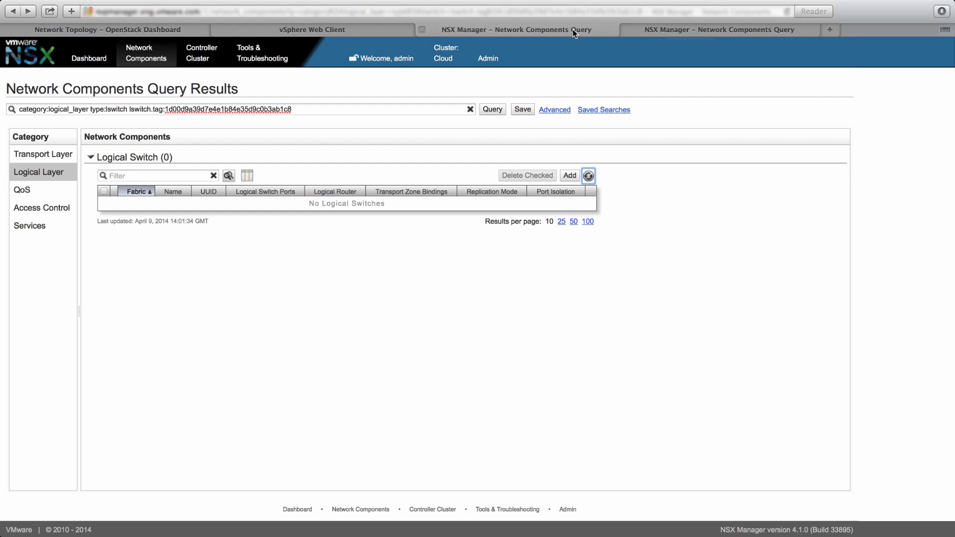
- Refresh the NSX logical switch and router queries to see webtier, apptier and the router listed
{"action": "left_click", "coordinate": [589, 175]}
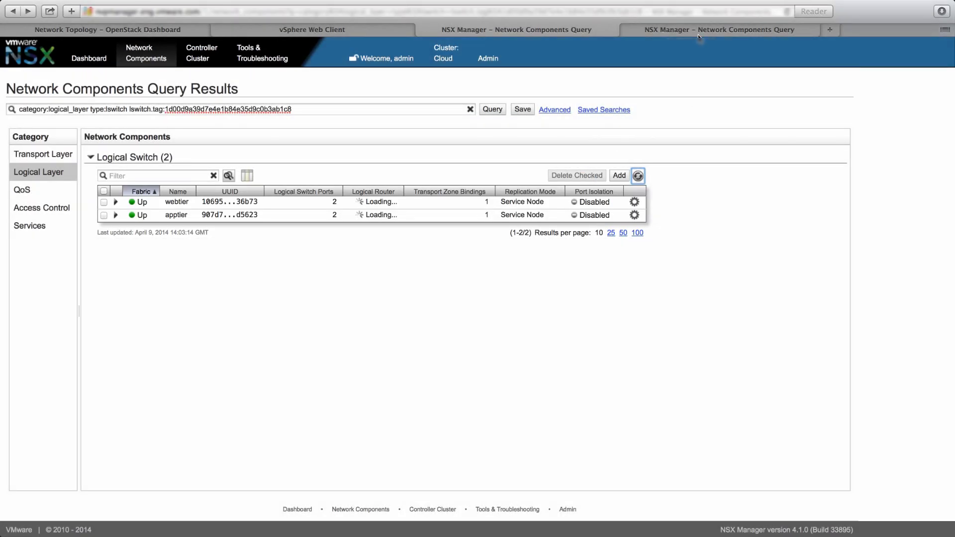
{"action": "left_click", "coordinate": [697, 31]}
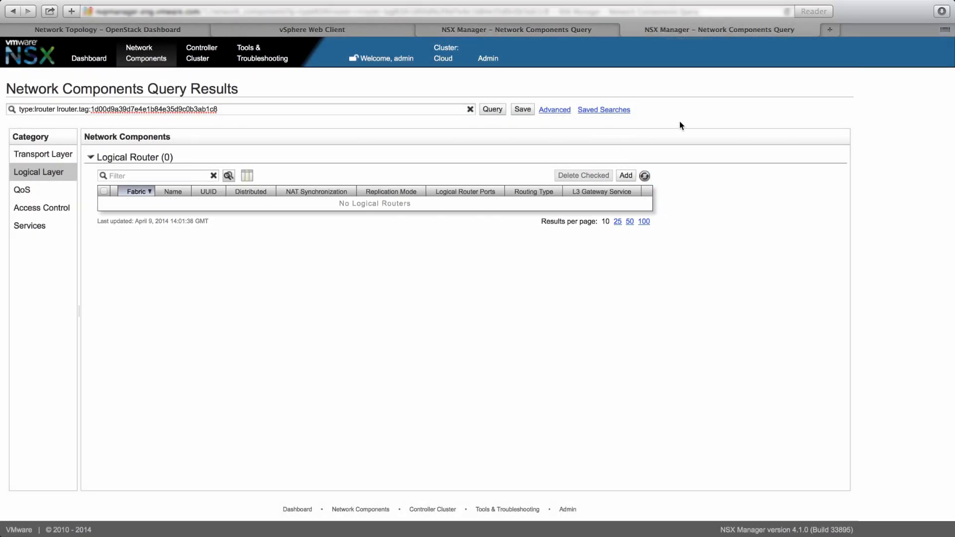
{"action": "left_click", "coordinate": [645, 176]}
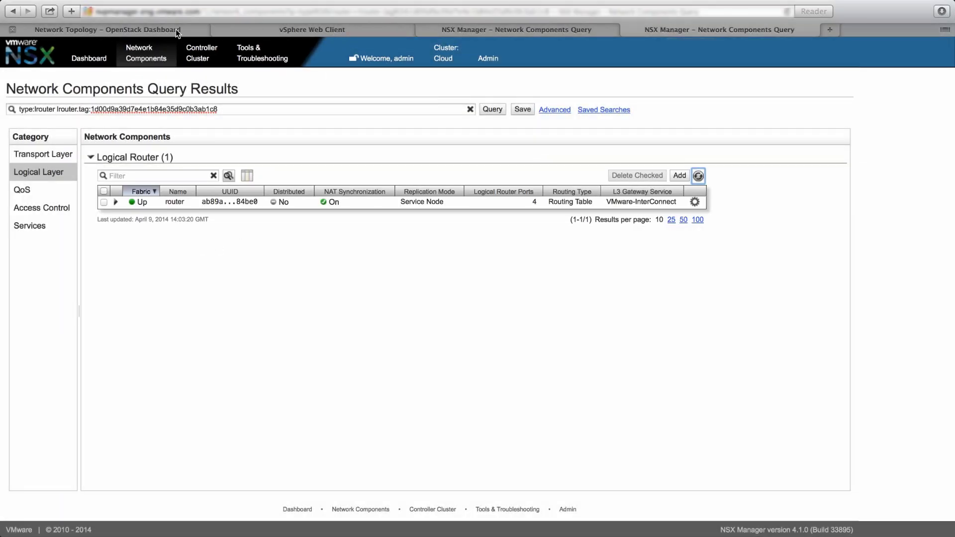
{"action": "left_click", "coordinate": [164, 30]}
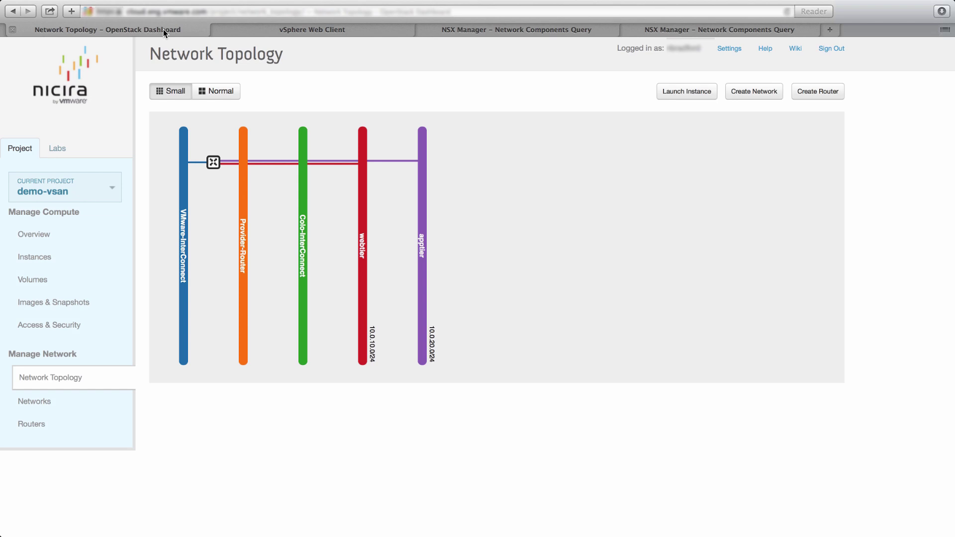
- Set up a new instance 'kvm_instance' with flavor 2vCPU-2GB_Mem, booting from the Ubuntu-12.04-Server image
{"action": "left_click", "coordinate": [31, 259]}
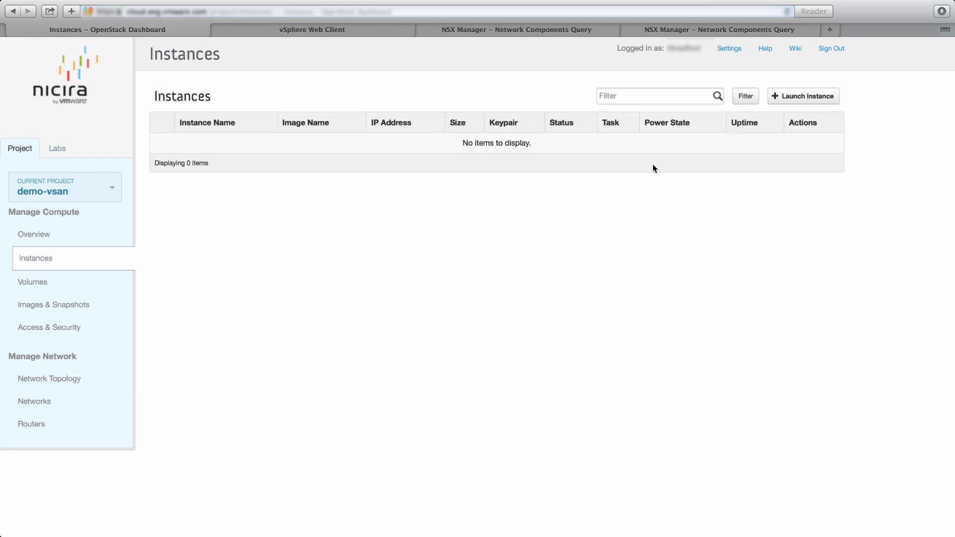
{"action": "left_click", "coordinate": [774, 96]}
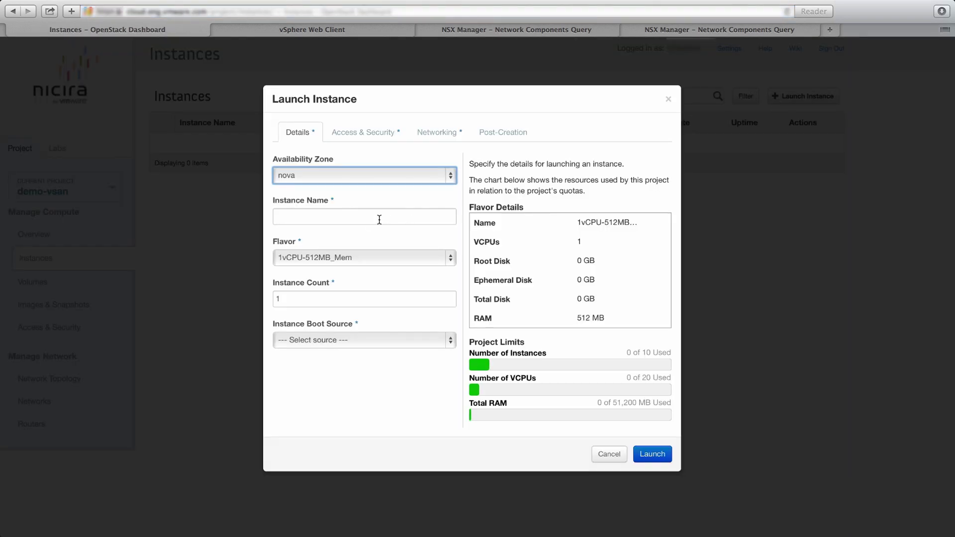
{"action": "left_click", "coordinate": [374, 219]}
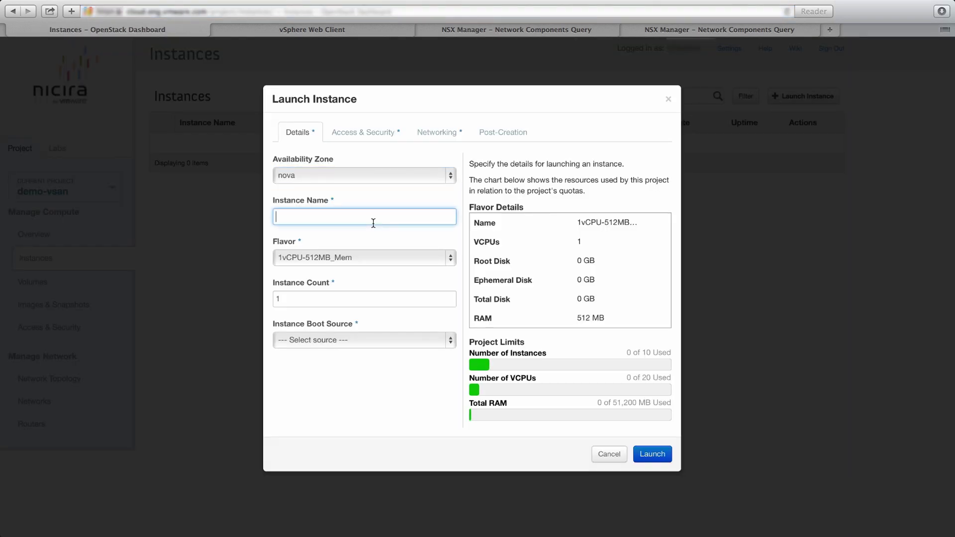
{"action": "type", "text": "kvm_instance"}
{"action": "left_click", "coordinate": [332, 259]}
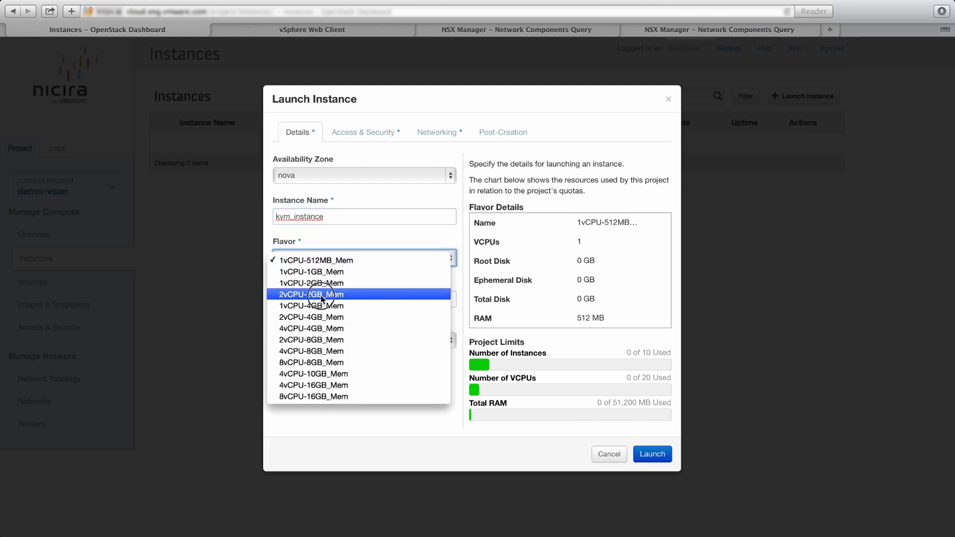
{"action": "left_click", "coordinate": [321, 297]}
{"action": "left_click", "coordinate": [332, 338]}
{"action": "left_click", "coordinate": [340, 354]}
{"action": "left_click", "coordinate": [344, 381]}
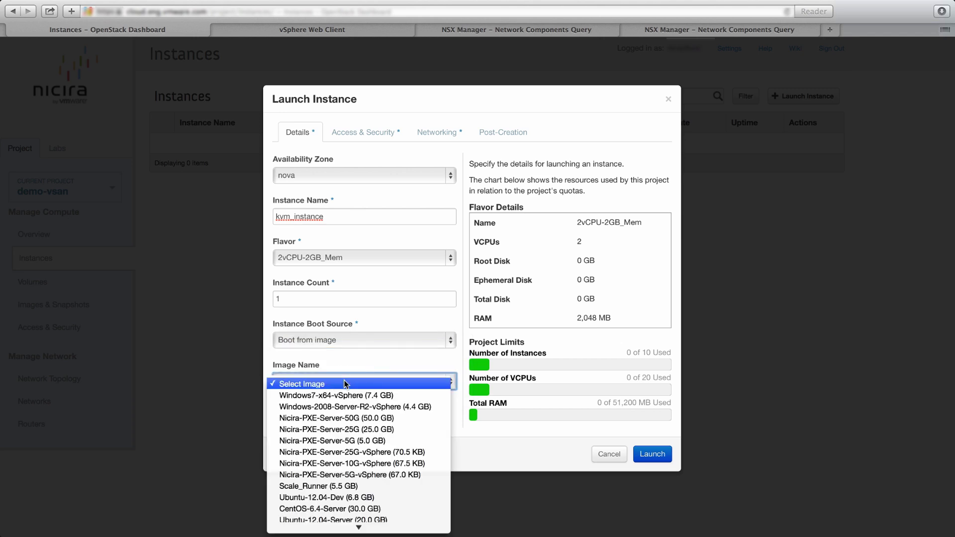
{"action": "left_click", "coordinate": [347, 520]}
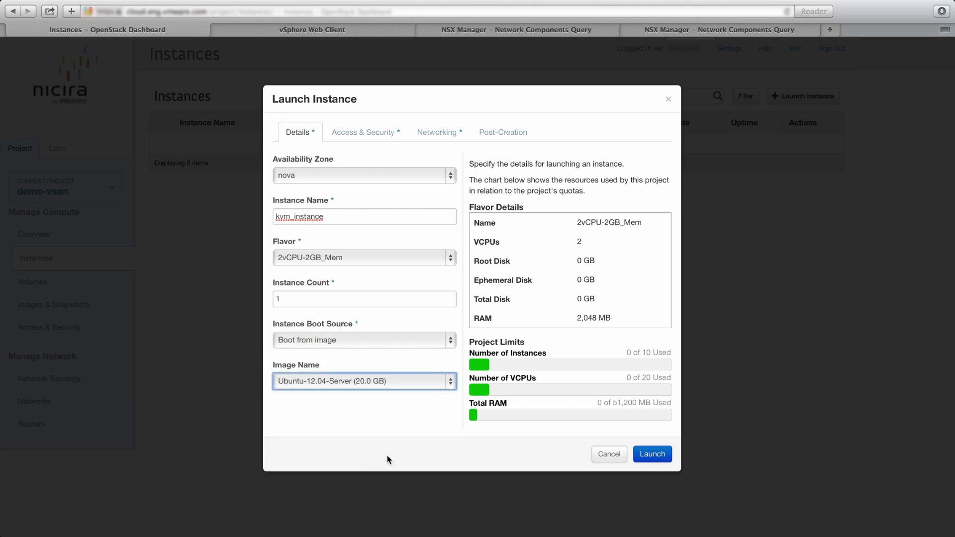
- Attach the webtier network and launch kvm_instance
{"action": "left_click", "coordinate": [383, 132]}
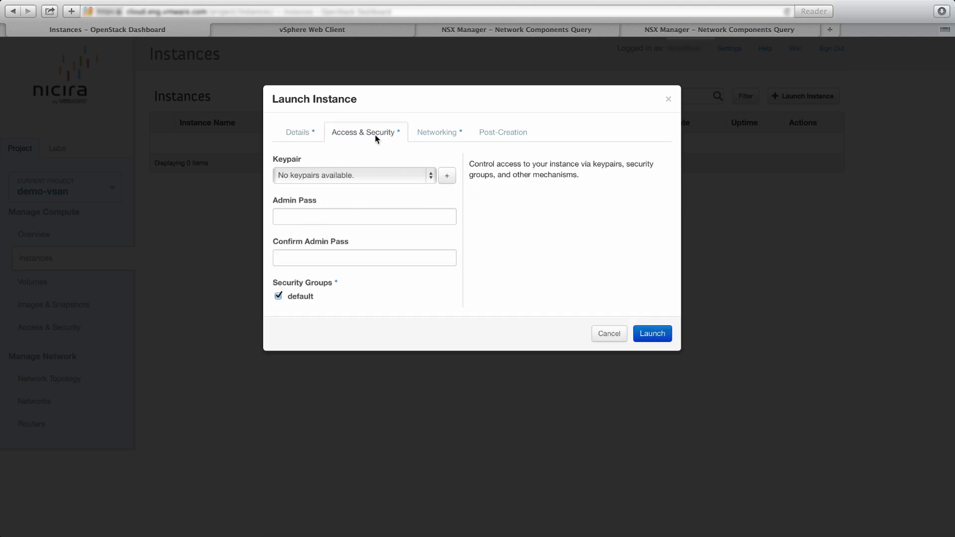
{"action": "left_click", "coordinate": [437, 132]}
{"action": "left_click", "coordinate": [430, 217]}
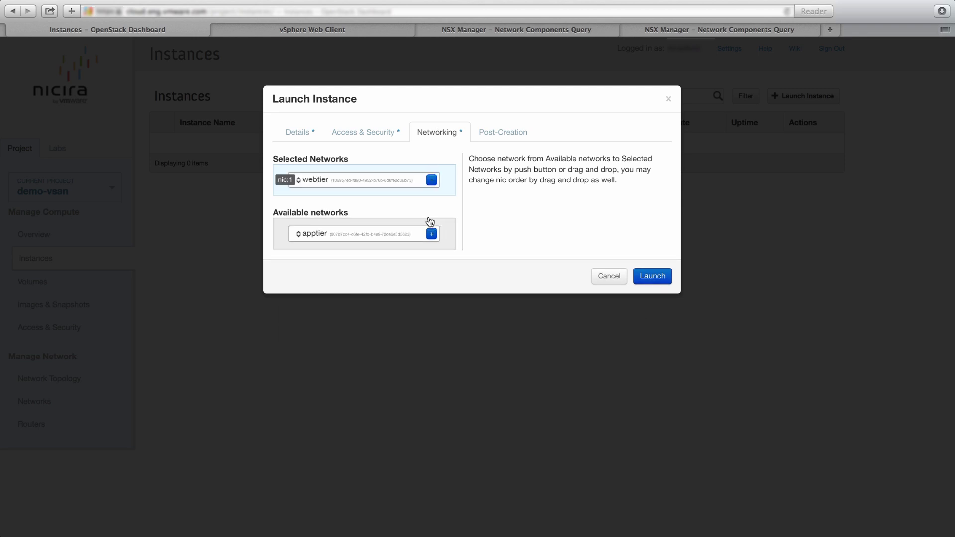
{"action": "left_click", "coordinate": [652, 276]}
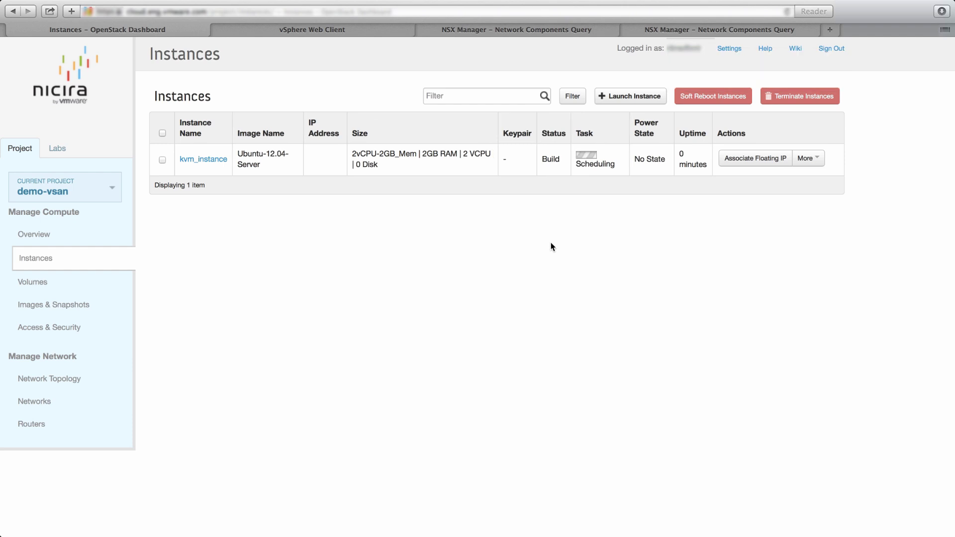
- Start a new instance named 'vsphere_instance', correcting the misspelled name
{"action": "left_click", "coordinate": [647, 96]}
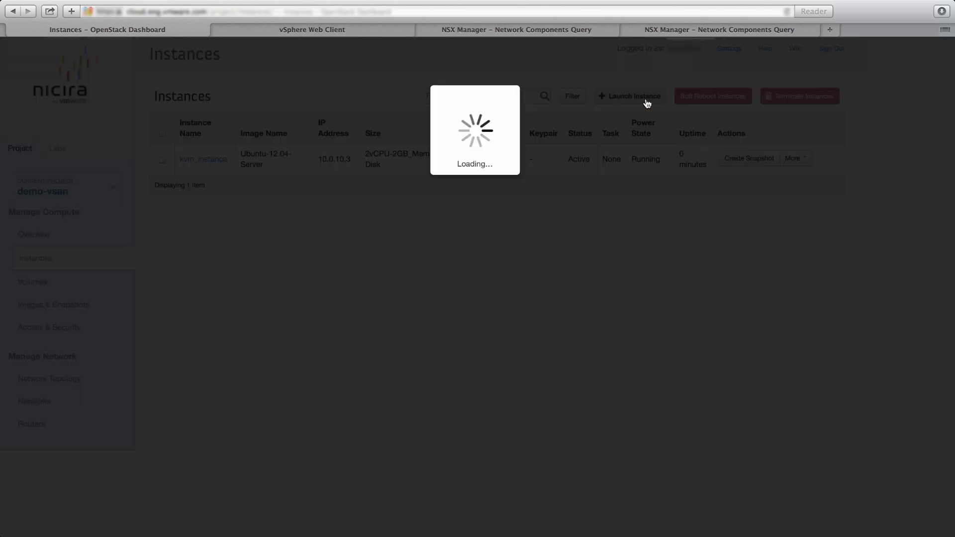
{"action": "left_click", "coordinate": [412, 218]}
{"action": "type", "text": "vpshere_instance"}
{"action": "left_click", "coordinate": [280, 217]}
{"action": "key", "text": "Delete"}
{"action": "key", "text": "Right"}
{"action": "type", "text": "p"}
- Choose flavor 2vCPU-2GB_Mem and boot from the Windows-2008-Server-R2-vSphere image
{"action": "left_click", "coordinate": [293, 258]}
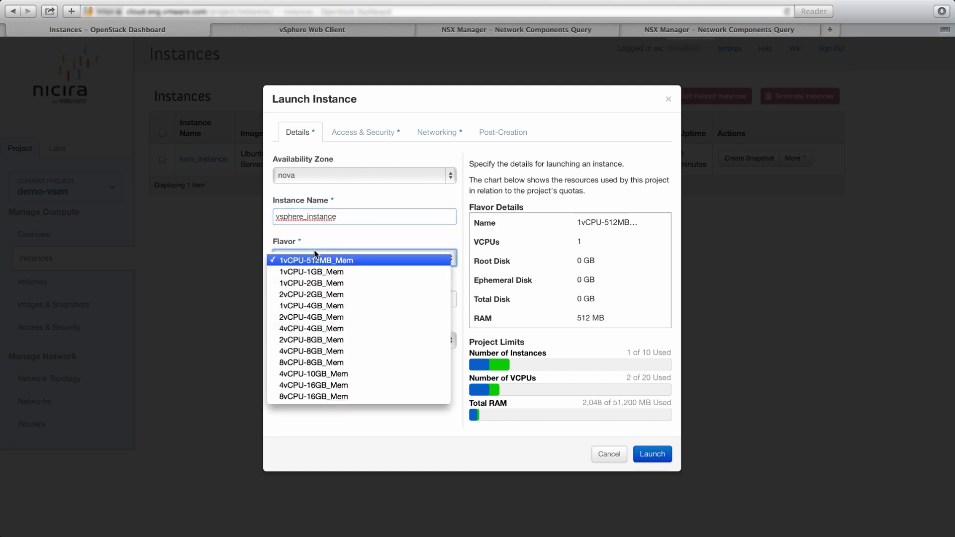
{"action": "left_click", "coordinate": [313, 296]}
{"action": "left_click", "coordinate": [329, 340]}
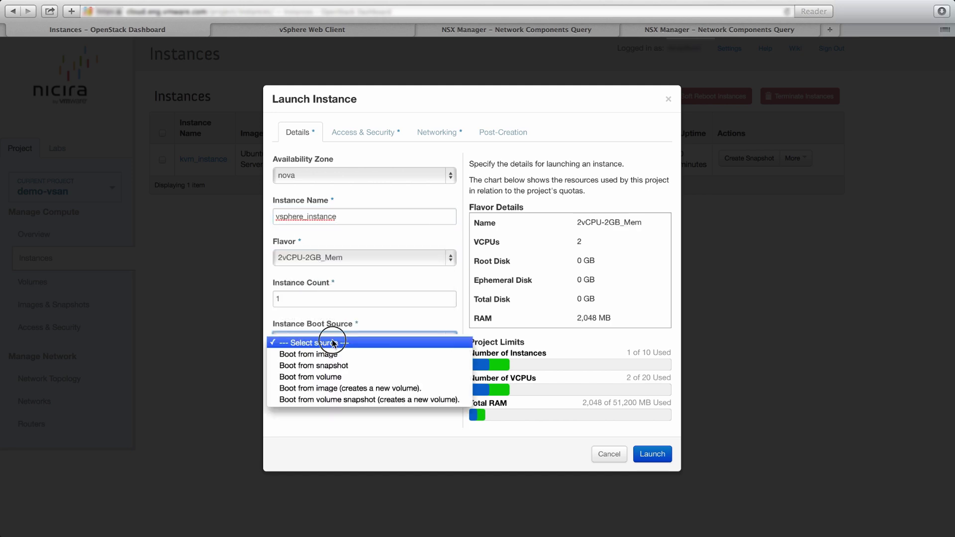
{"action": "left_click", "coordinate": [320, 351]}
{"action": "left_click", "coordinate": [347, 381]}
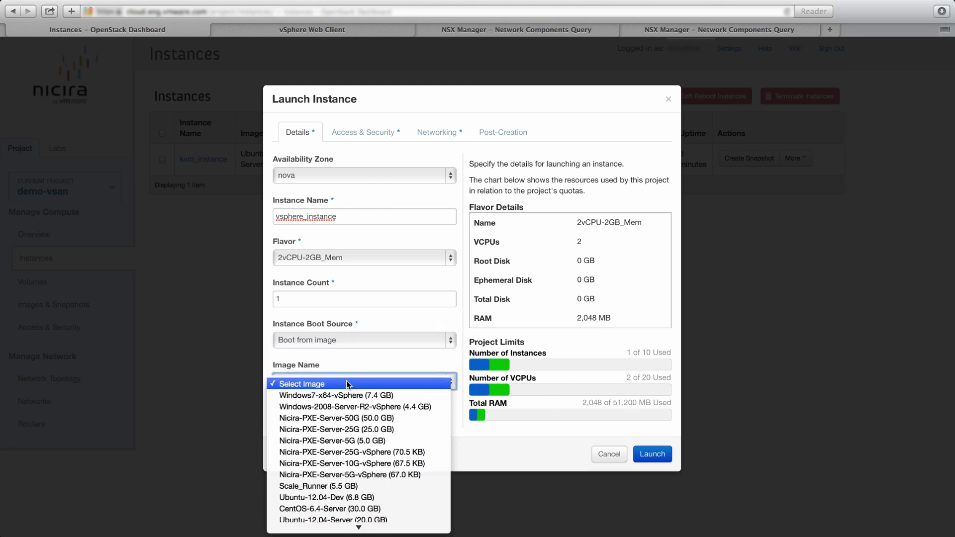
{"action": "left_click", "coordinate": [348, 407]}
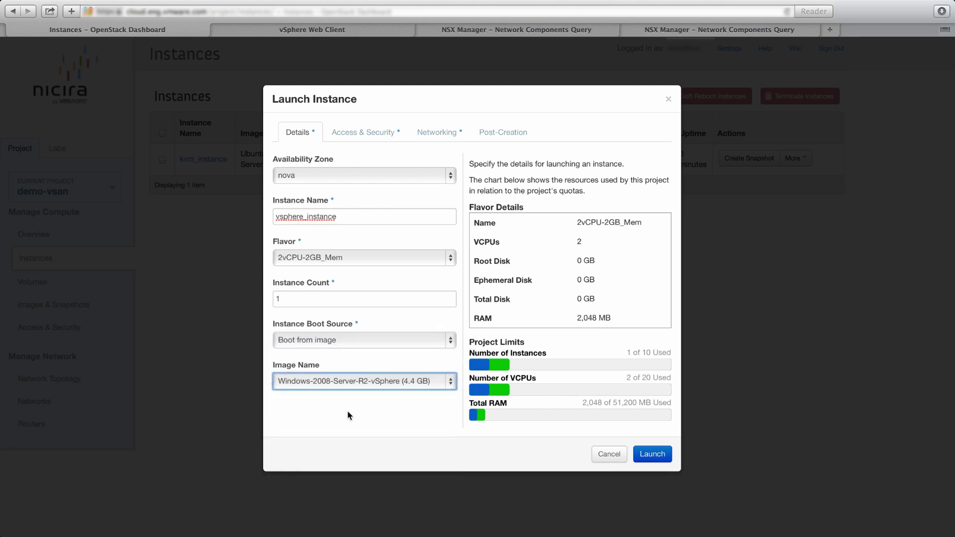
- Attach the webtier network and launch vsphere_instance
{"action": "left_click", "coordinate": [389, 144]}
{"action": "left_click", "coordinate": [441, 136]}
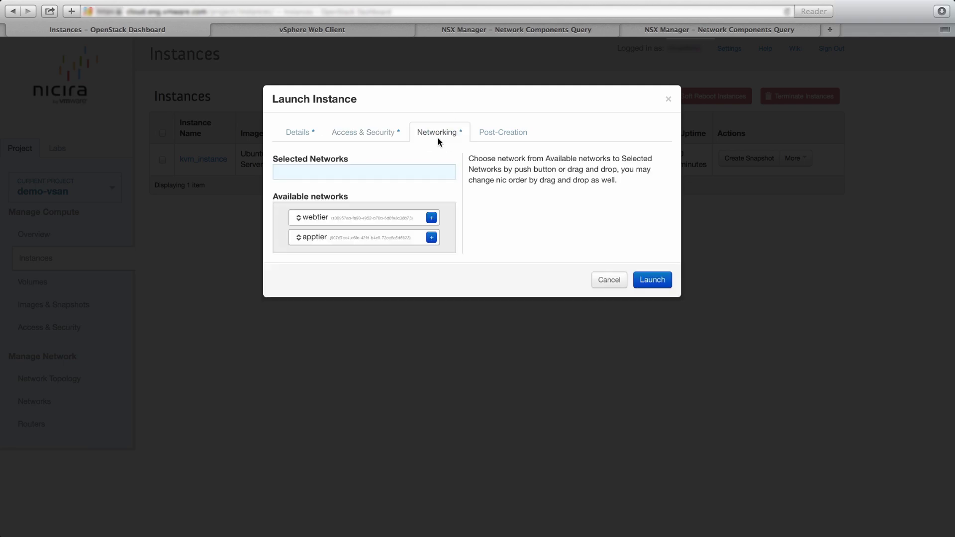
{"action": "left_click", "coordinate": [431, 218]}
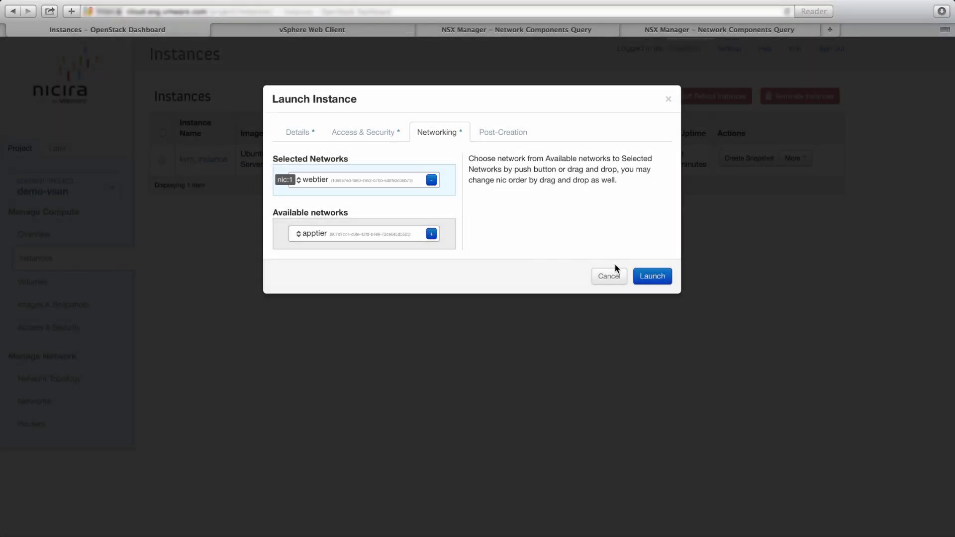
{"action": "left_click", "coordinate": [660, 278]}
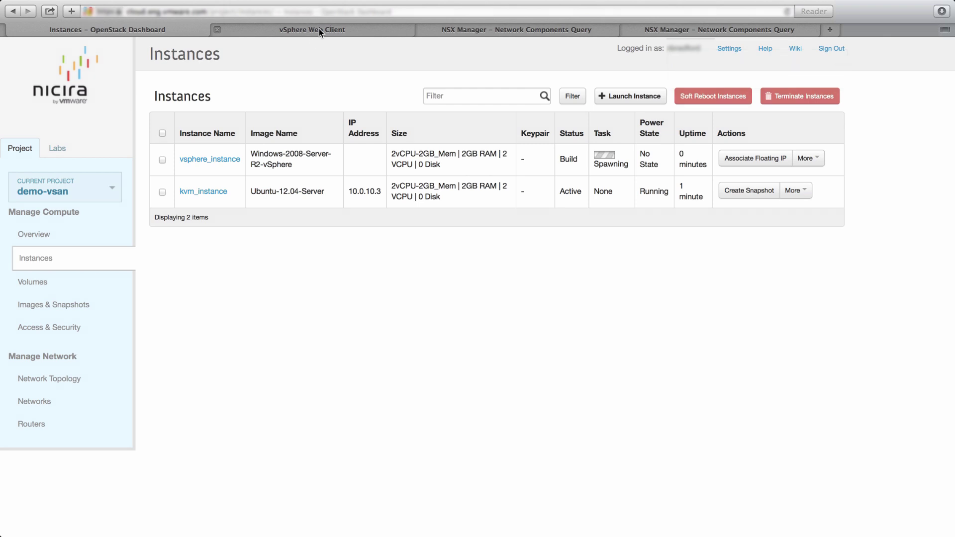
- In vSphere Web Client, inspect the new Windows 2008 R2 VM's storage policies and Hard disk 1 placement
{"action": "left_click", "coordinate": [318, 28]}
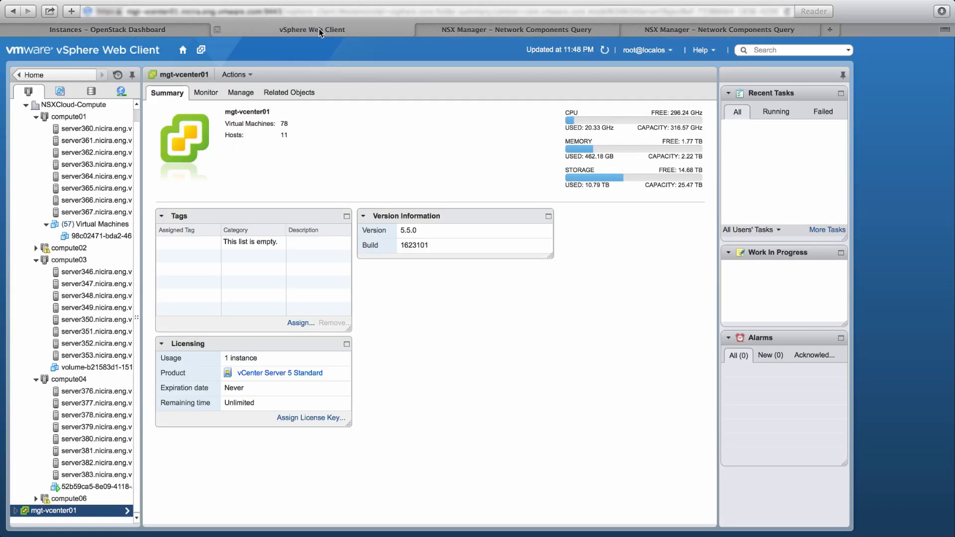
{"action": "left_click", "coordinate": [605, 49]}
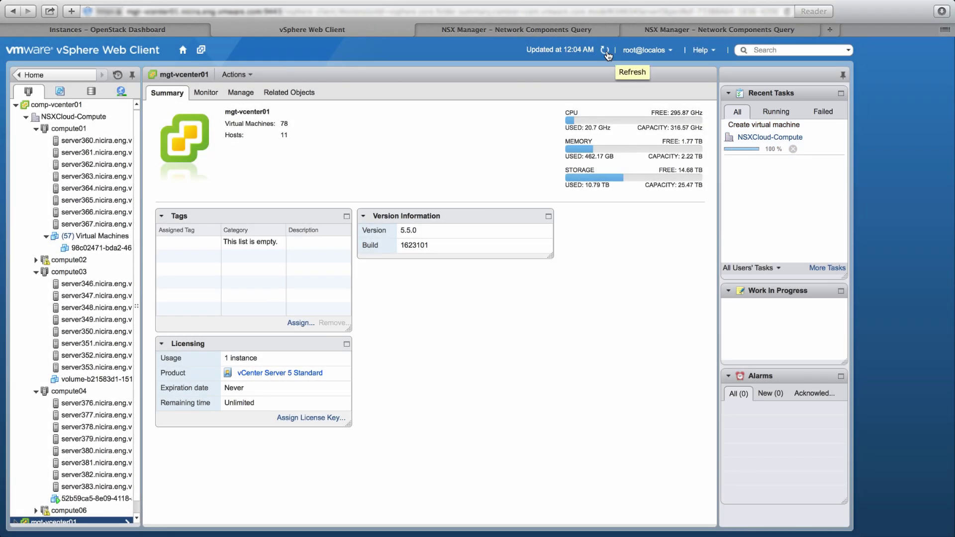
{"action": "left_click", "coordinate": [605, 49]}
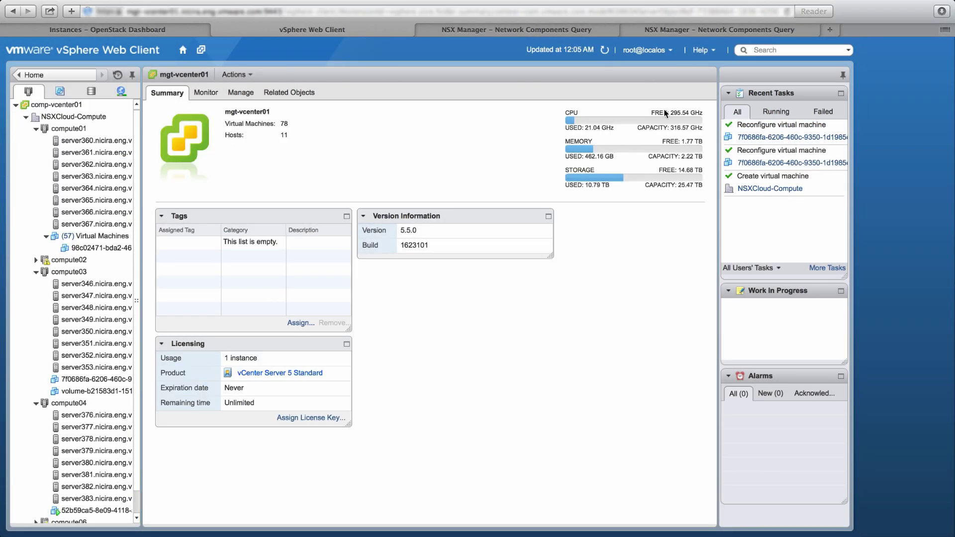
{"action": "left_click", "coordinate": [759, 142]}
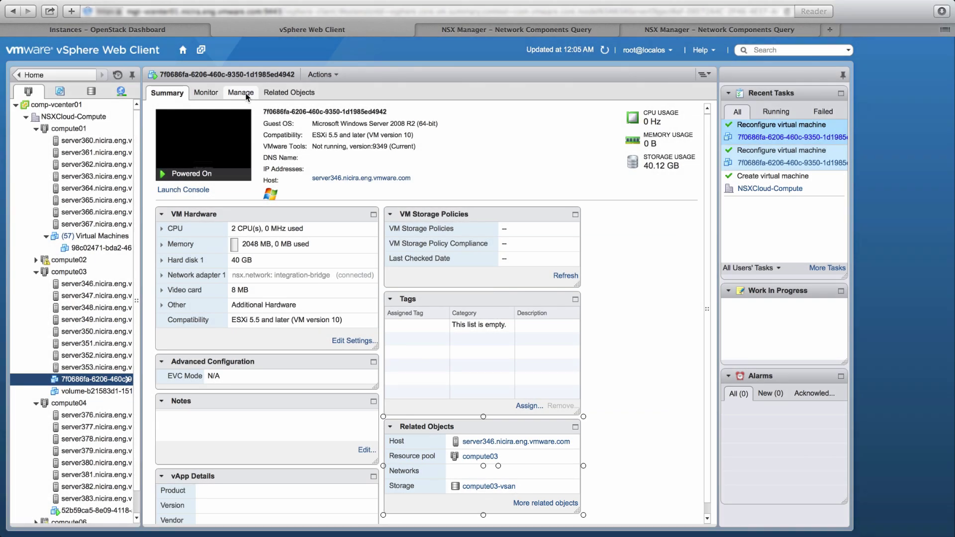
{"action": "left_click", "coordinate": [240, 93]}
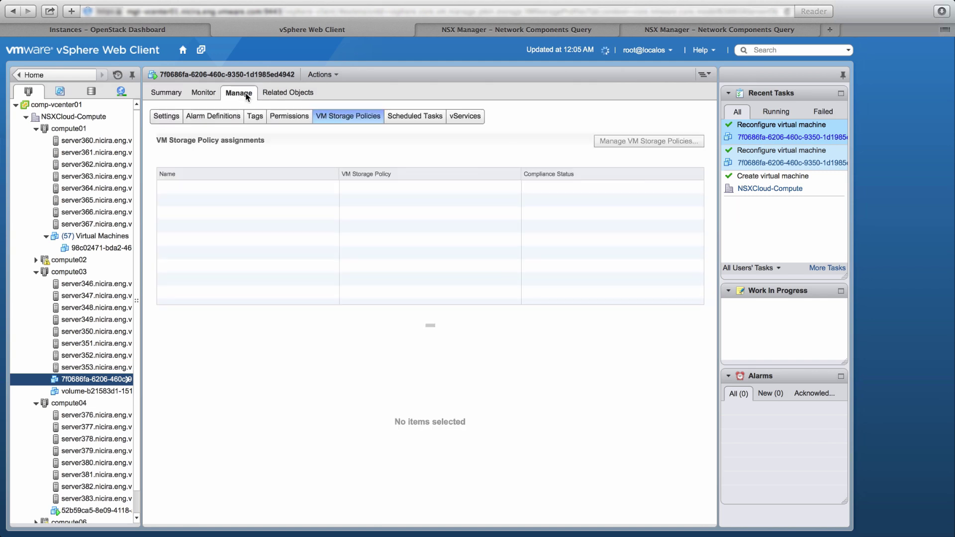
{"action": "left_click", "coordinate": [235, 202]}
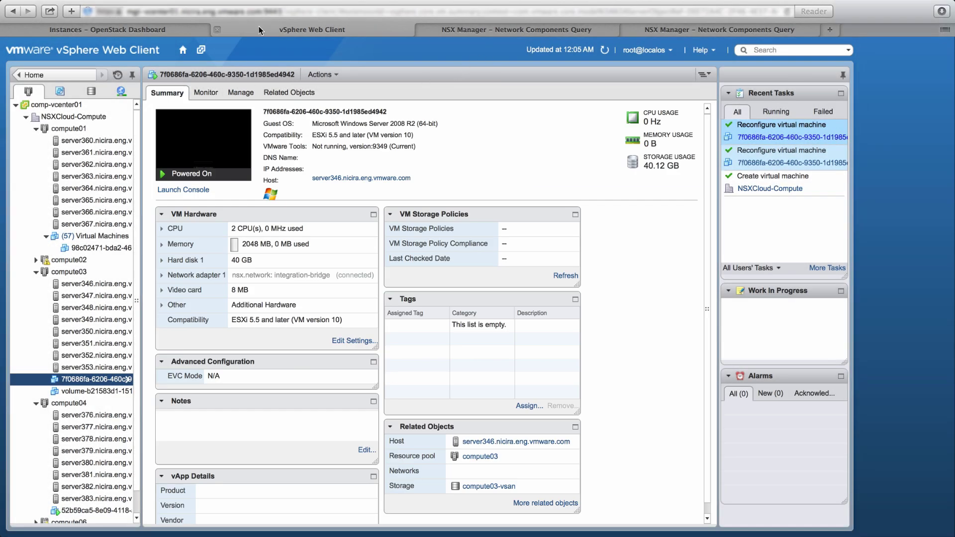
{"action": "left_click", "coordinate": [126, 28]}
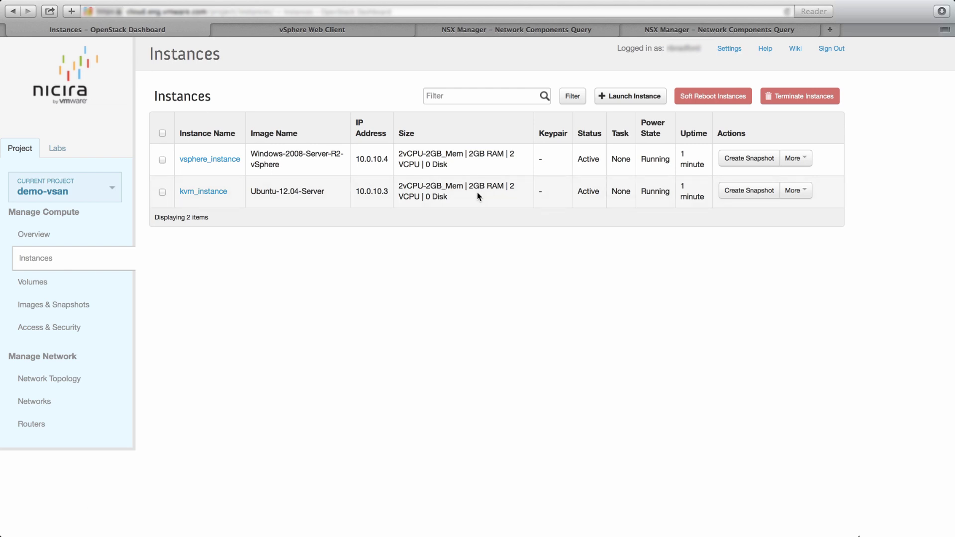
- Open vsphere_instance's console from its action menu and focus it
{"action": "left_click", "coordinate": [802, 164]}
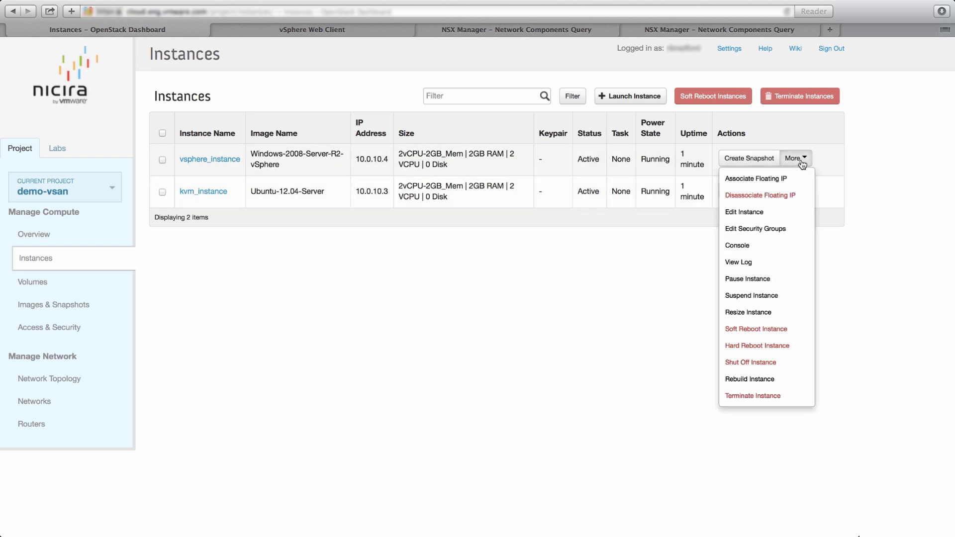
{"action": "left_click", "coordinate": [745, 244]}
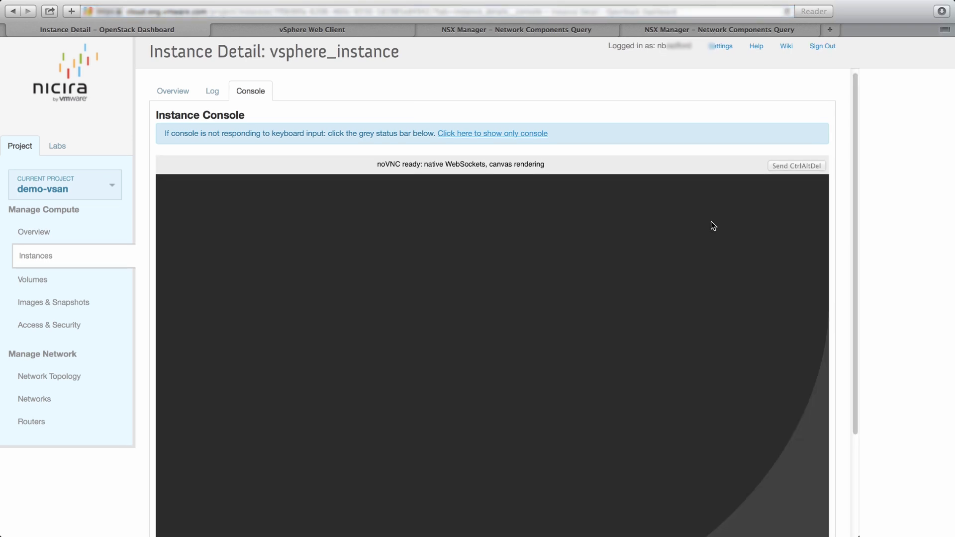
{"action": "scroll", "coordinate": [736, 225], "scroll_direction": "down", "scroll_amount": 2}
{"action": "scroll", "coordinate": [765, 233], "scroll_direction": "down", "scroll_amount": 1}
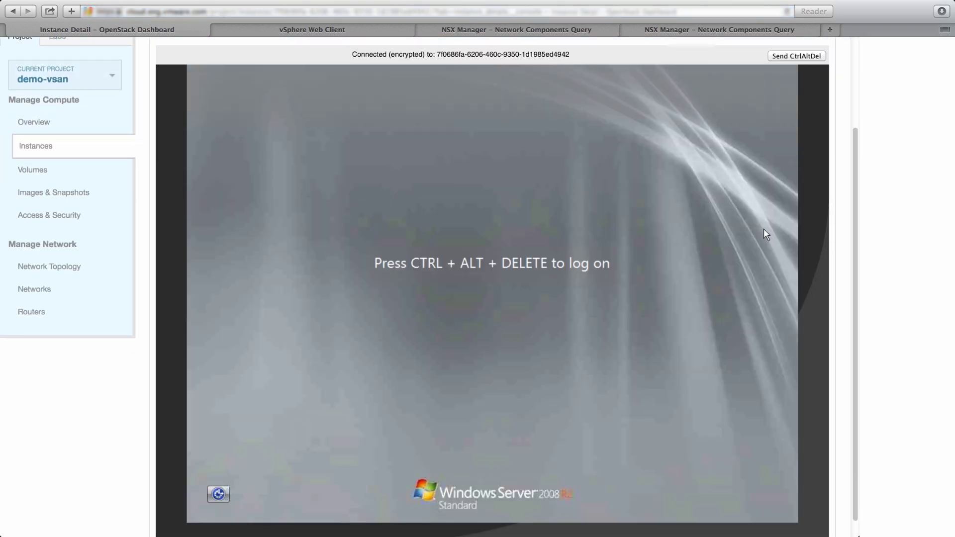
{"action": "scroll", "coordinate": [764, 230], "scroll_direction": "down", "scroll_amount": 1}
{"action": "left_click", "coordinate": [596, 242]}
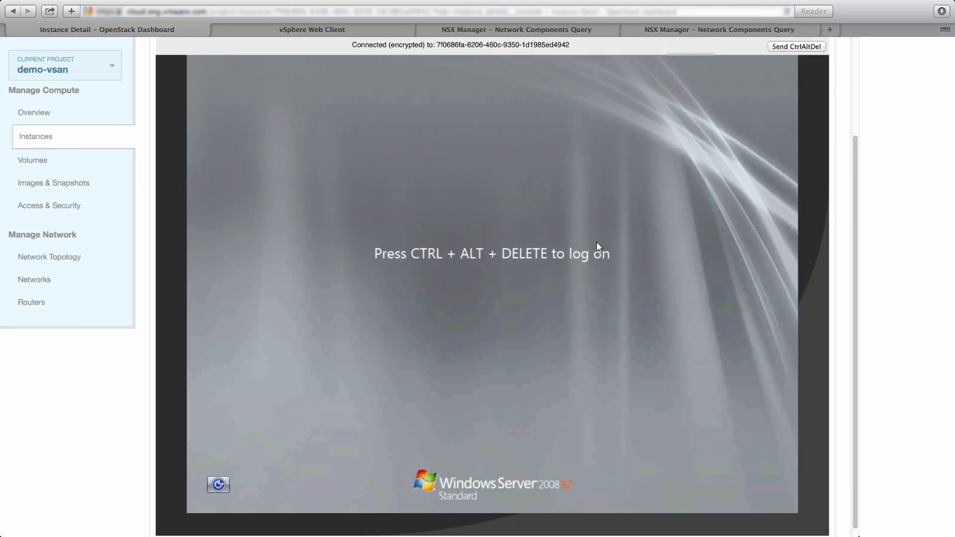
- Log on to Windows Server 2008 R2 with the Administrator password via Send CtrlAltDel
{"action": "left_click", "coordinate": [786, 46]}
{"action": "left_click", "coordinate": [488, 347]}
{"action": "type", "text": "********"}
{"action": "key", "text": "Return"}
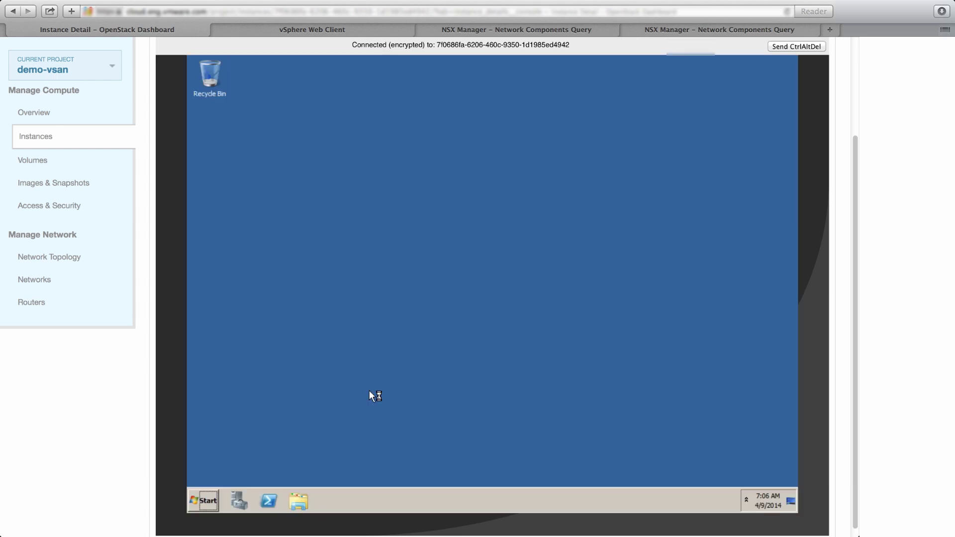
- Launch a command prompt via Start > Run cmd and dismiss Server Manager
{"action": "left_click", "coordinate": [207, 500]}
{"action": "left_click", "coordinate": [355, 440]}
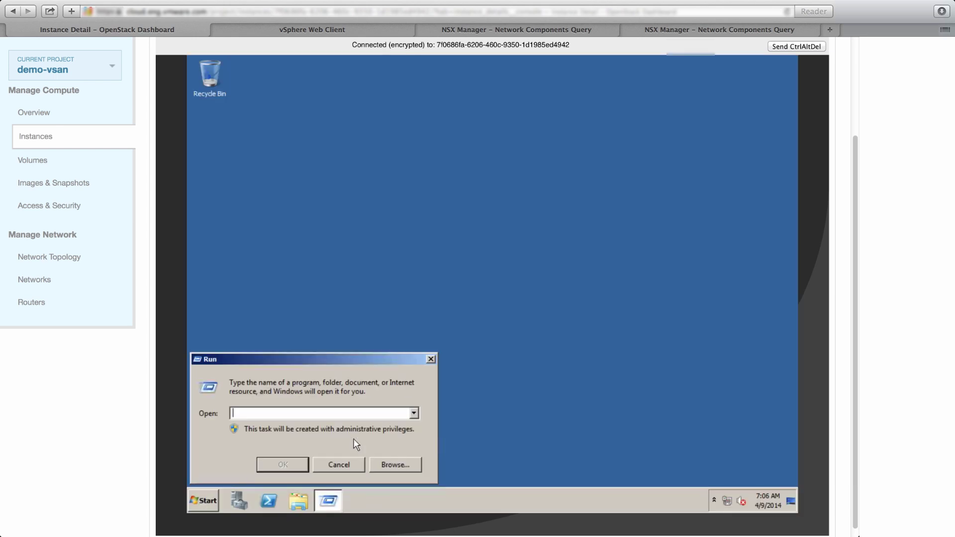
{"action": "type", "text": "cmd"}
{"action": "key", "text": "Return"}
{"action": "left_click", "coordinate": [790, 63]}
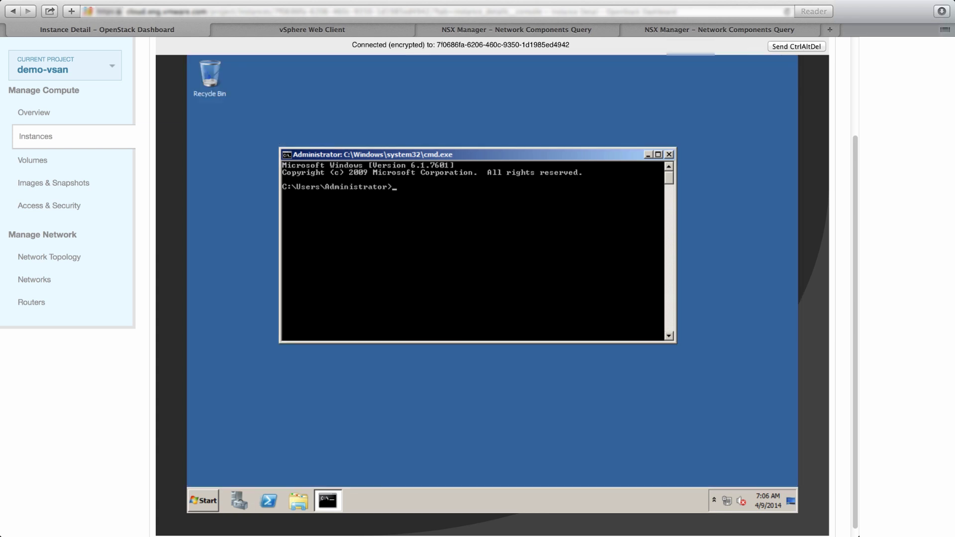
- Run ipconfig, ping 10.0.10.3 with zero loss, and go back to Instances
{"action": "type", "text": "ipconfig"}
{"action": "key", "text": "Return"}
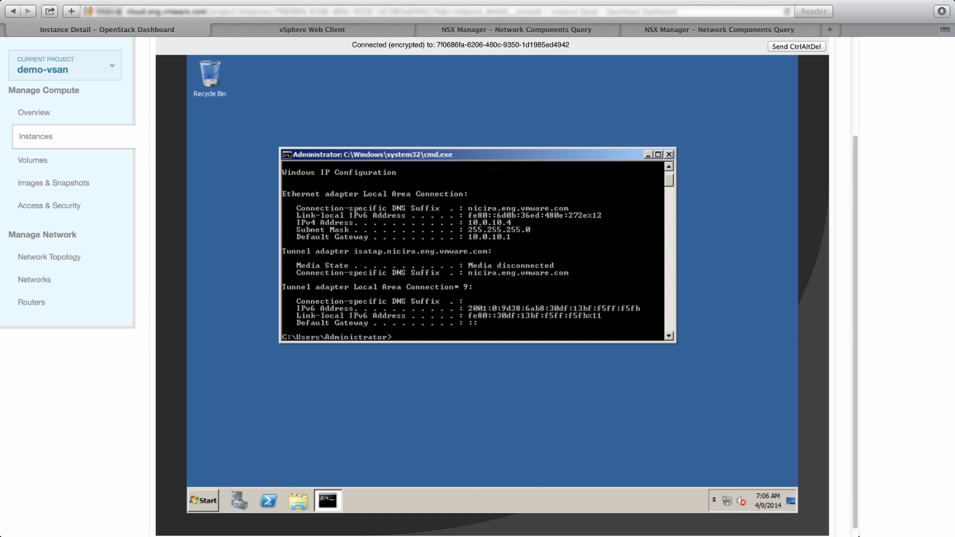
{"action": "type", "text": "ping 10.0"}
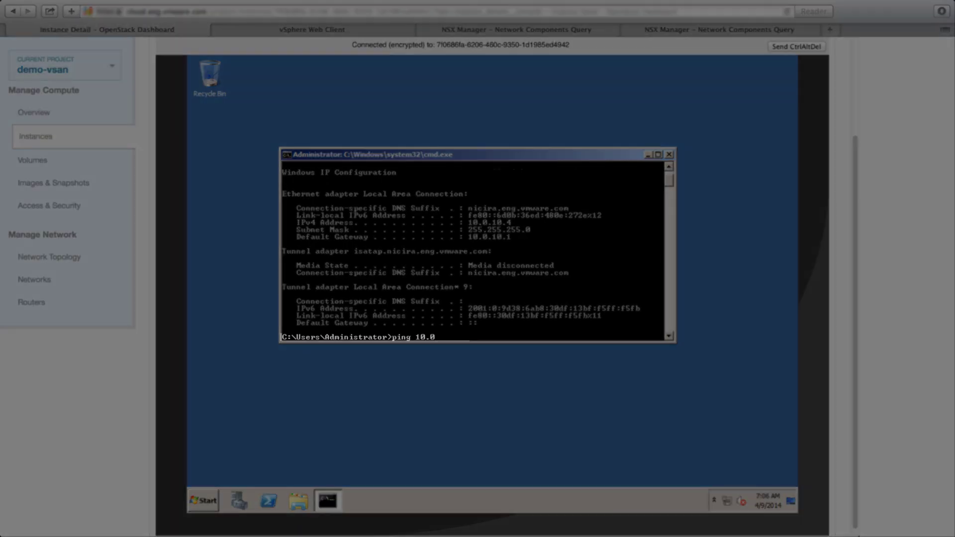
{"action": "type", "text": ".10.3"}
{"action": "key", "text": "Return"}
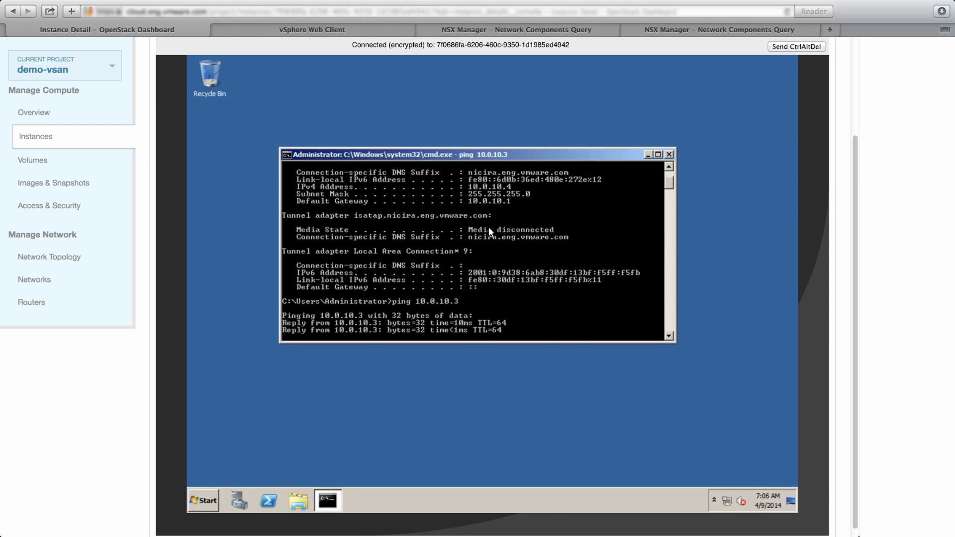
{"action": "left_click", "coordinate": [42, 142]}
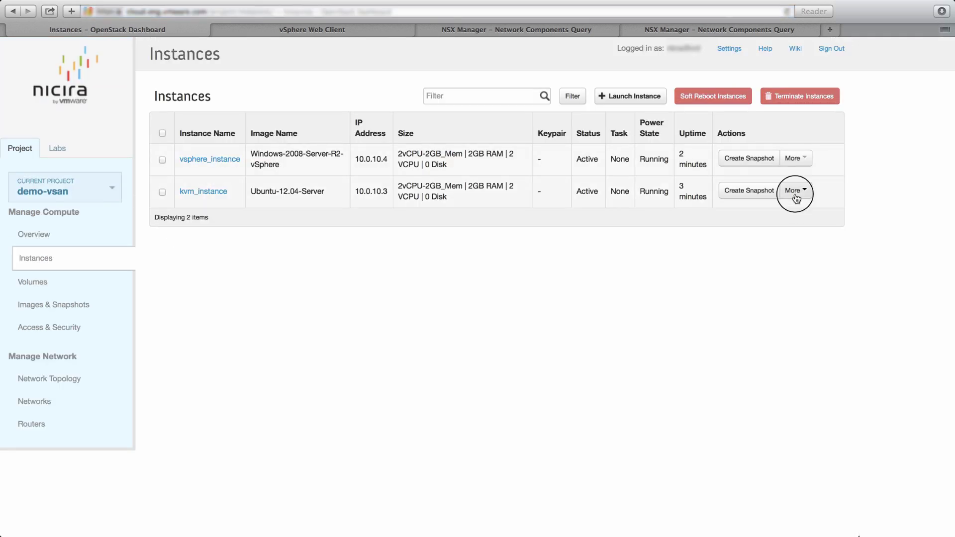
- Open kvm_instance's console and log in
{"action": "left_click", "coordinate": [794, 192]}
{"action": "left_click", "coordinate": [746, 279]}
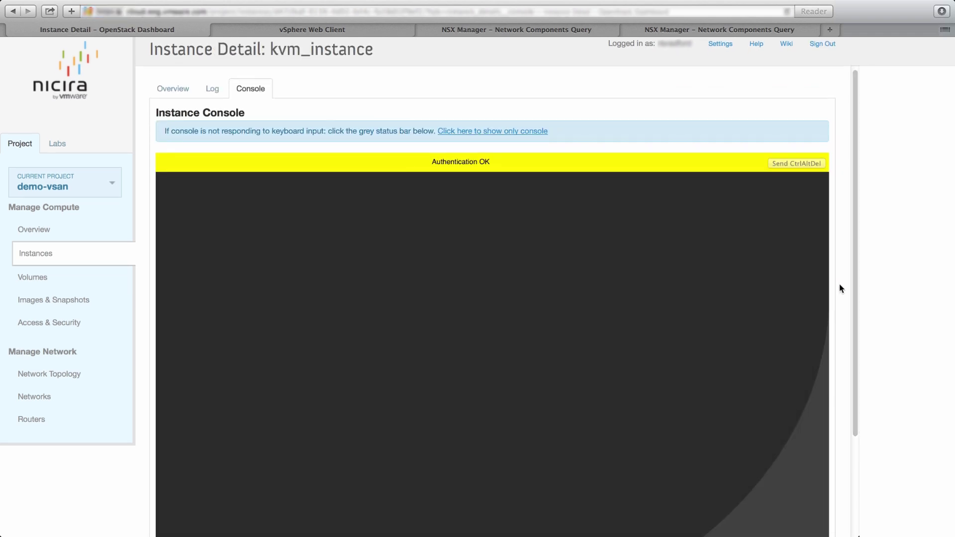
{"action": "scroll", "coordinate": [840, 286], "scroll_direction": "down", "scroll_amount": 5}
{"action": "left_click", "coordinate": [474, 90]}
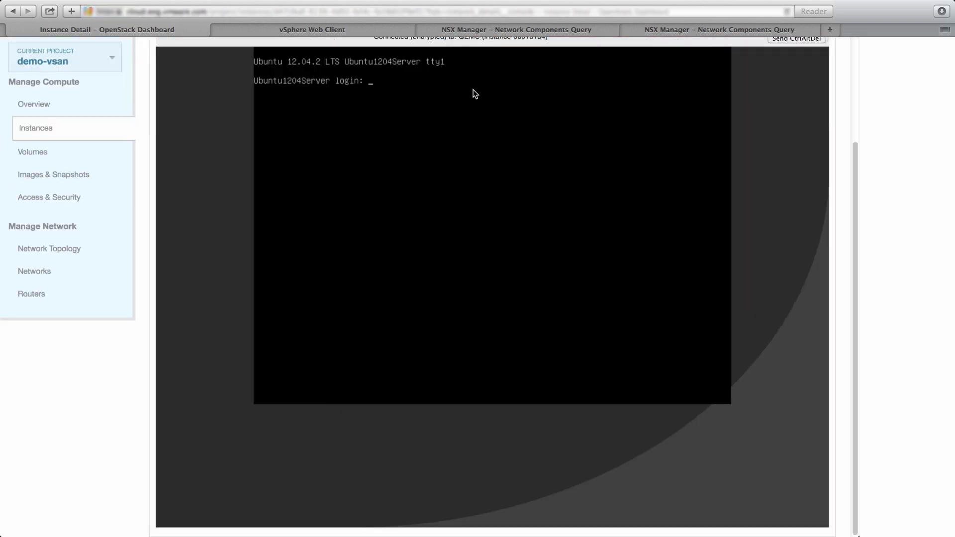
{"action": "key", "text": "Return"}
{"action": "key", "text": "Return"}
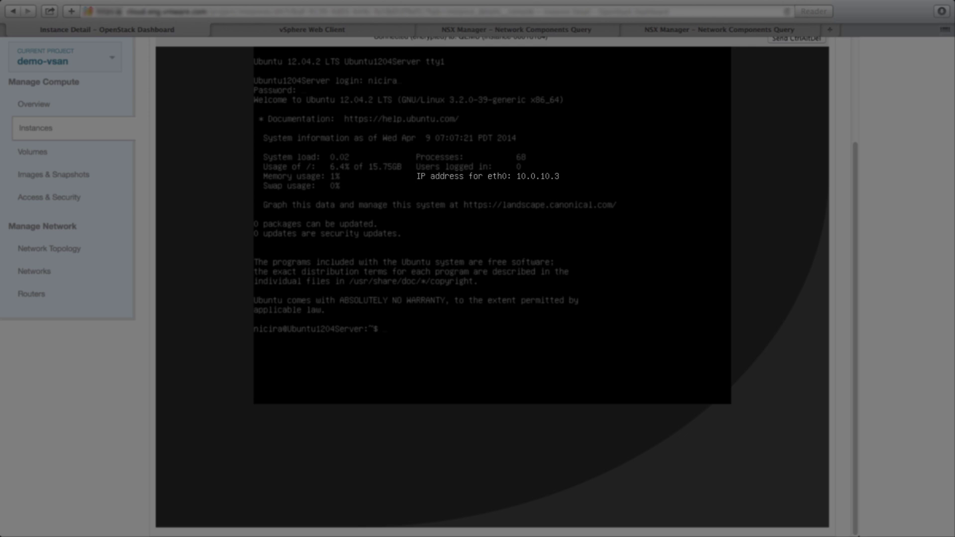
- Run ip addr, then ping 10.0.10.4 and 8.8.8.8 with zero loss and return to Instances
{"action": "type", "text": "ip addr"}
{"action": "key", "text": "Return"}
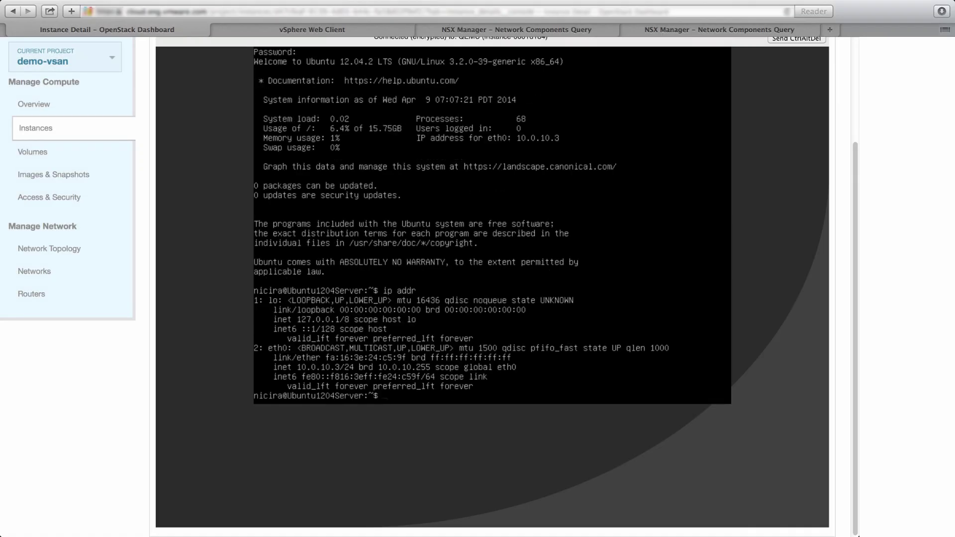
{"action": "type", "text": "ping 10.0.10.4"}
{"action": "key", "text": "Return"}
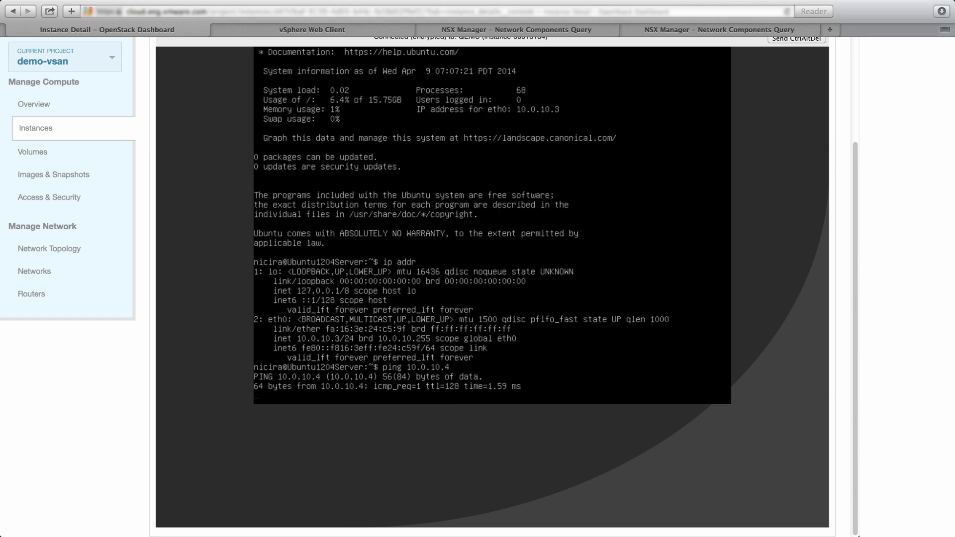
{"action": "key", "text": "ctrl+c"}
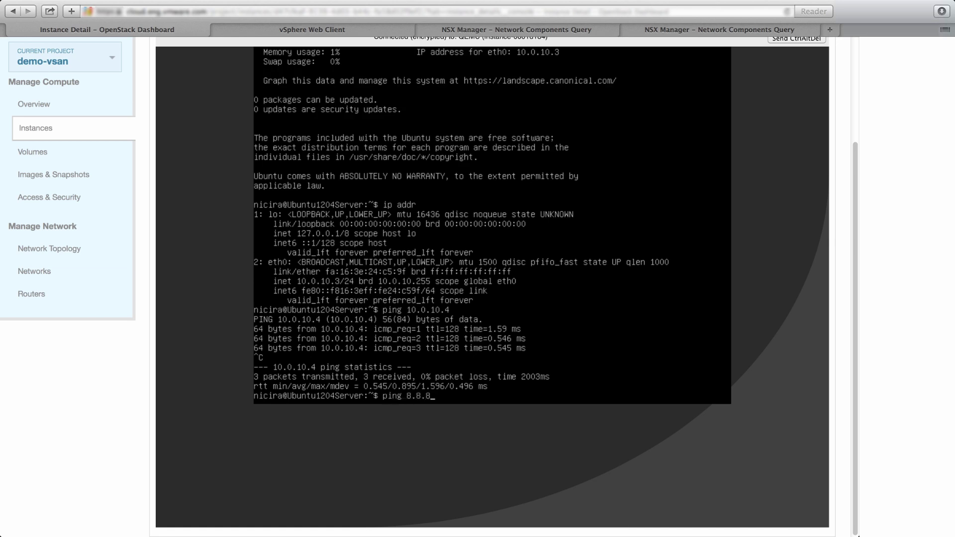
{"action": "key", "text": "Return"}
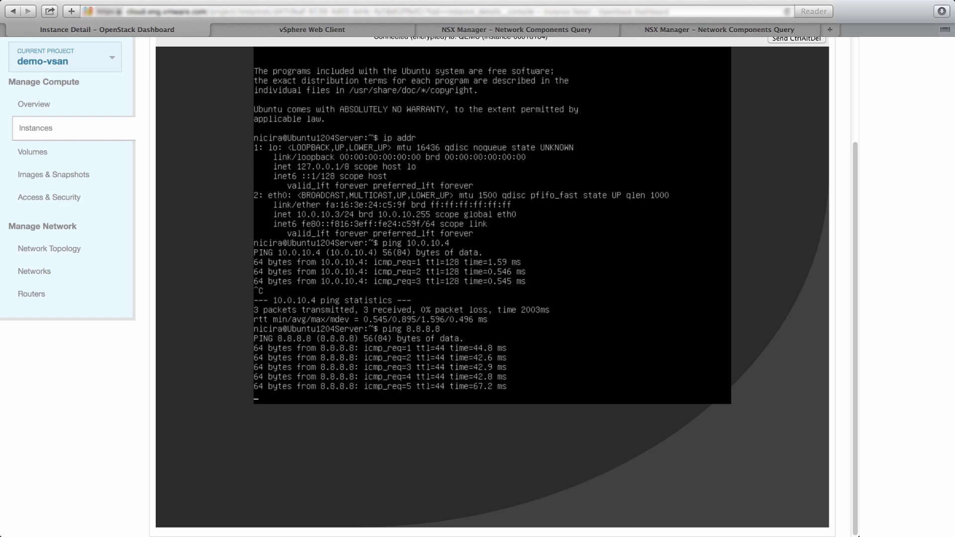
{"action": "key", "text": "ctrl+c"}
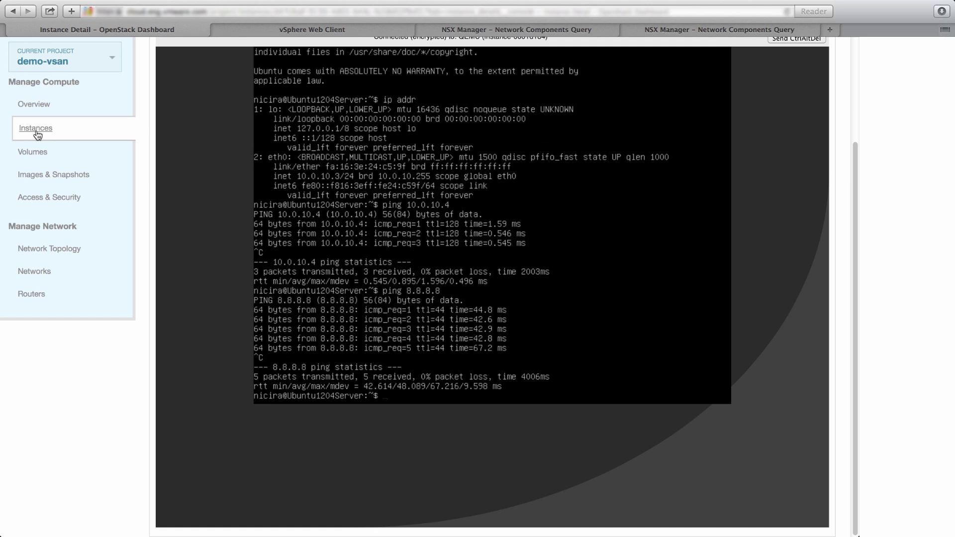
{"action": "left_click", "coordinate": [35, 129]}
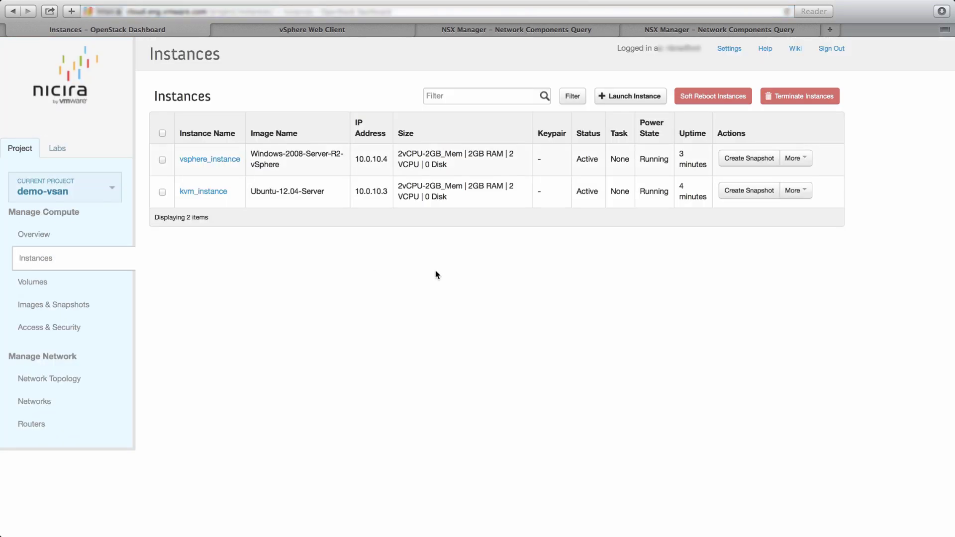
- Start a launch named app_instance with flavor 2vCPU-2GB_Mem booting from Windows-2008-Server-R2-vSphere
{"action": "left_click", "coordinate": [638, 97]}
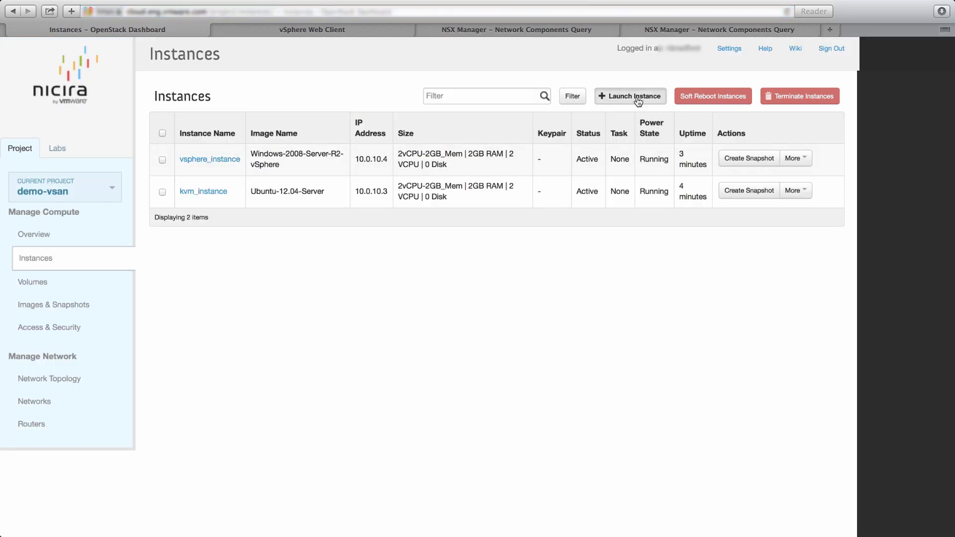
{"action": "left_click", "coordinate": [378, 215]}
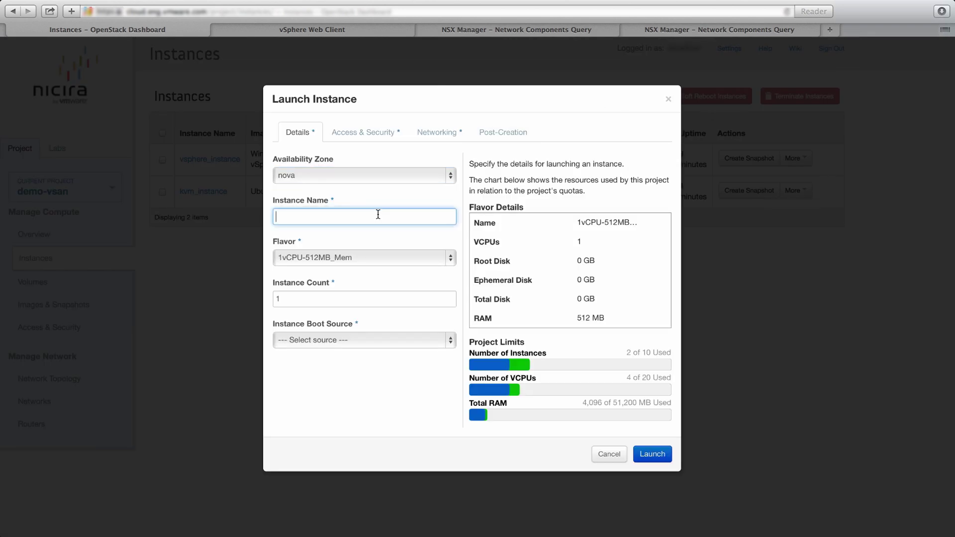
{"action": "type", "text": "app_ins"}
{"action": "key", "text": "BackSpace"}
{"action": "type", "text": "instance"}
{"action": "left_click", "coordinate": [357, 255]}
{"action": "left_click", "coordinate": [328, 295]}
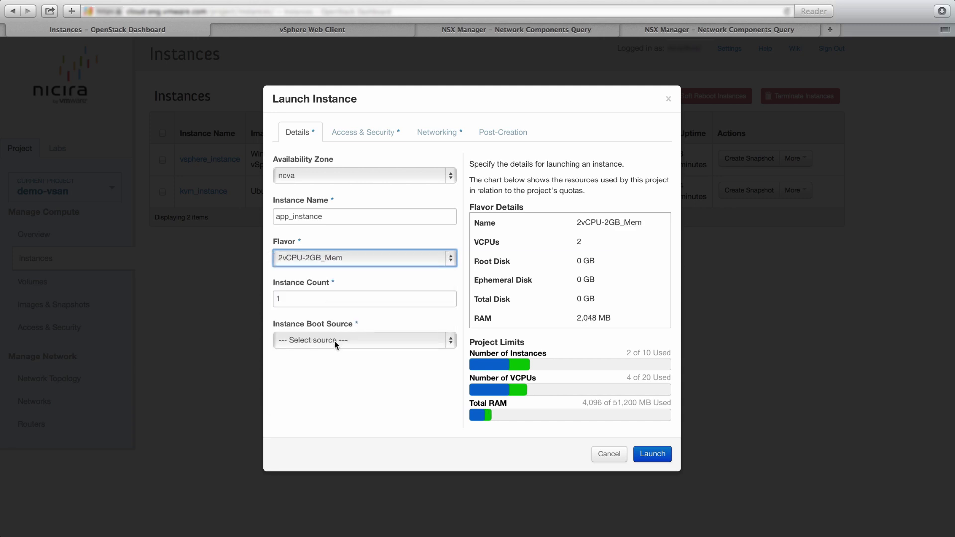
{"action": "left_click", "coordinate": [335, 342]}
{"action": "left_click", "coordinate": [332, 353]}
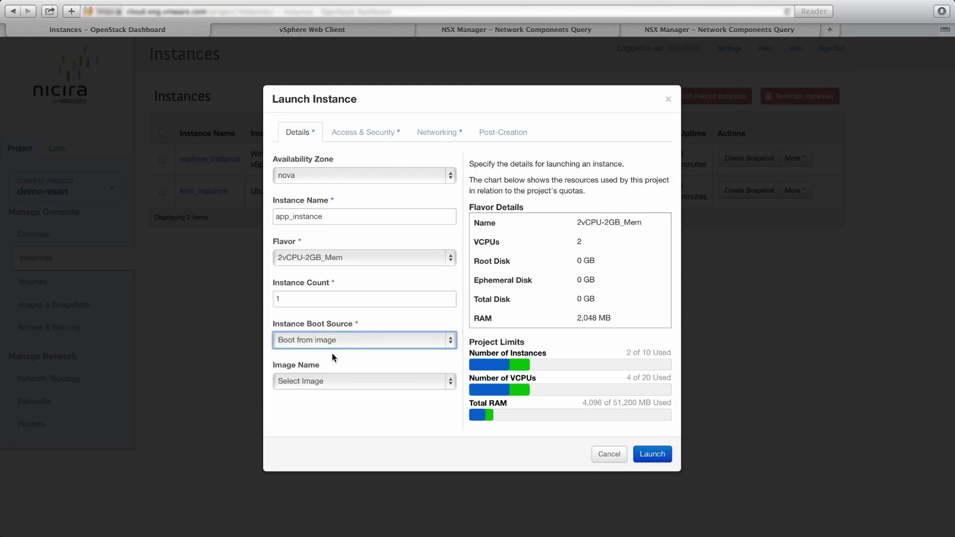
{"action": "left_click", "coordinate": [327, 379]}
{"action": "left_click", "coordinate": [333, 407]}
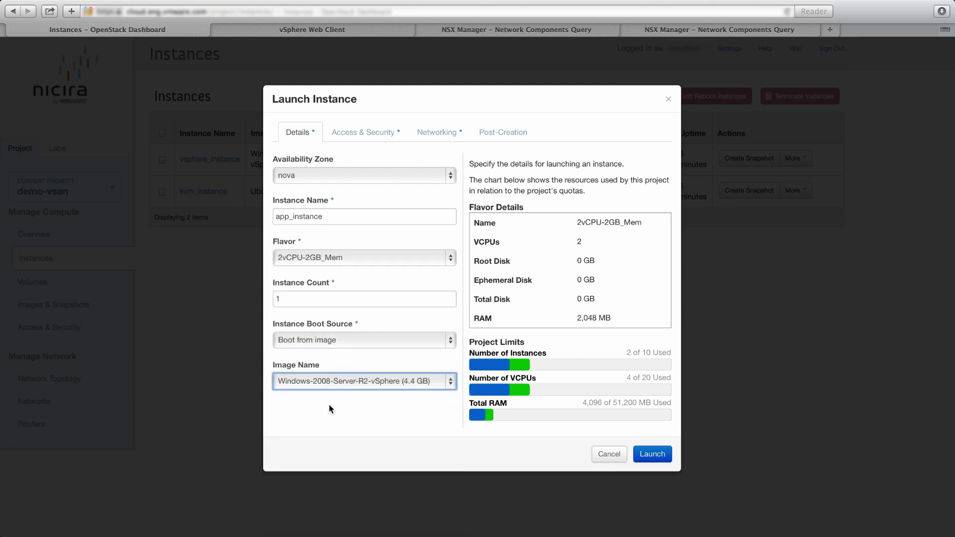
- Attach app_instance to the apptier network and launch it
{"action": "left_click", "coordinate": [378, 130]}
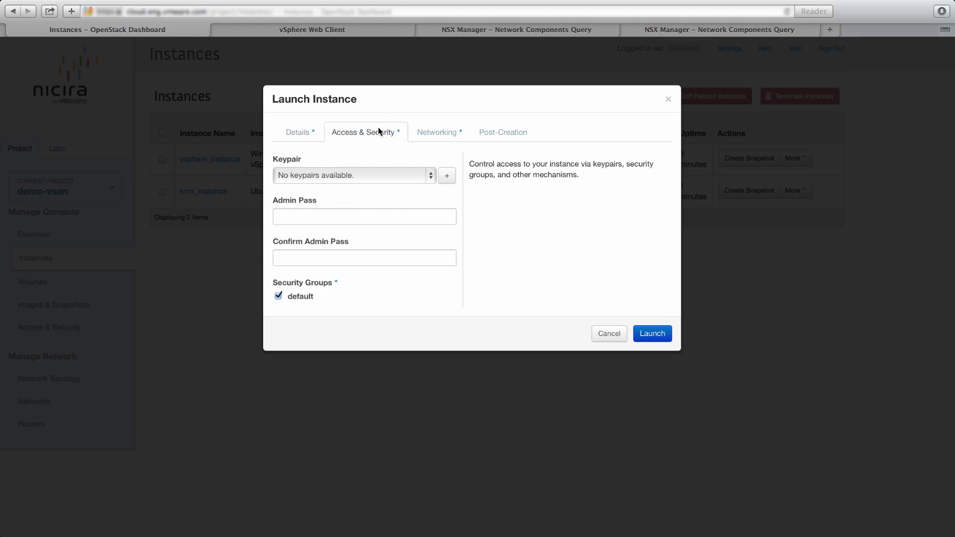
{"action": "left_click", "coordinate": [439, 132]}
{"action": "left_click", "coordinate": [431, 237]}
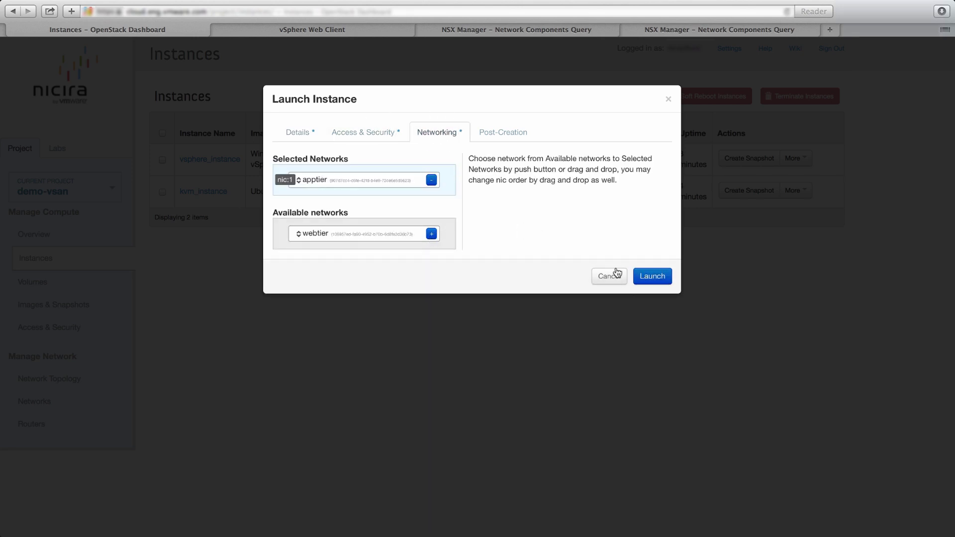
{"action": "left_click", "coordinate": [648, 275]}
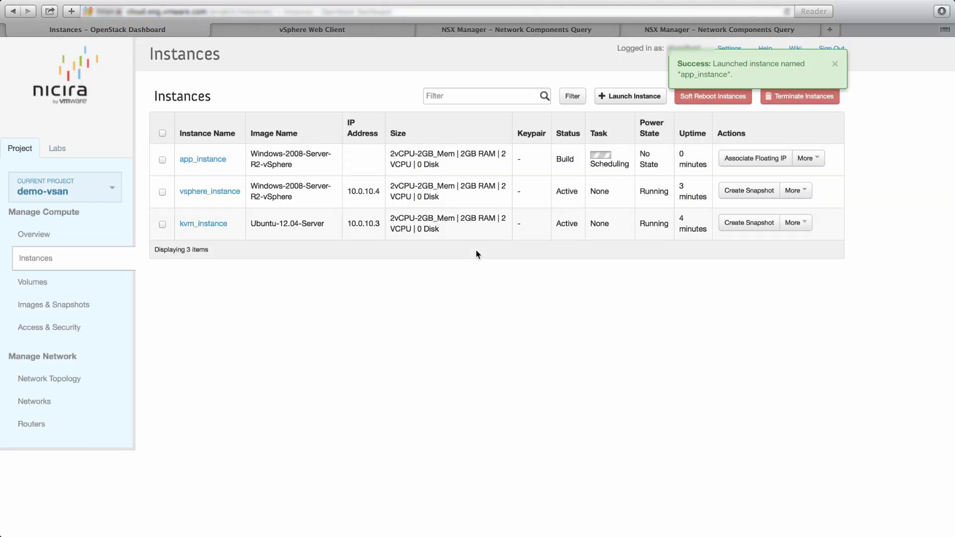
{"action": "left_click", "coordinate": [311, 31]}
- Refresh the vSphere inventory and view the new VM's Reconfigure virtual machine task details
{"action": "left_click", "coordinate": [604, 50]}
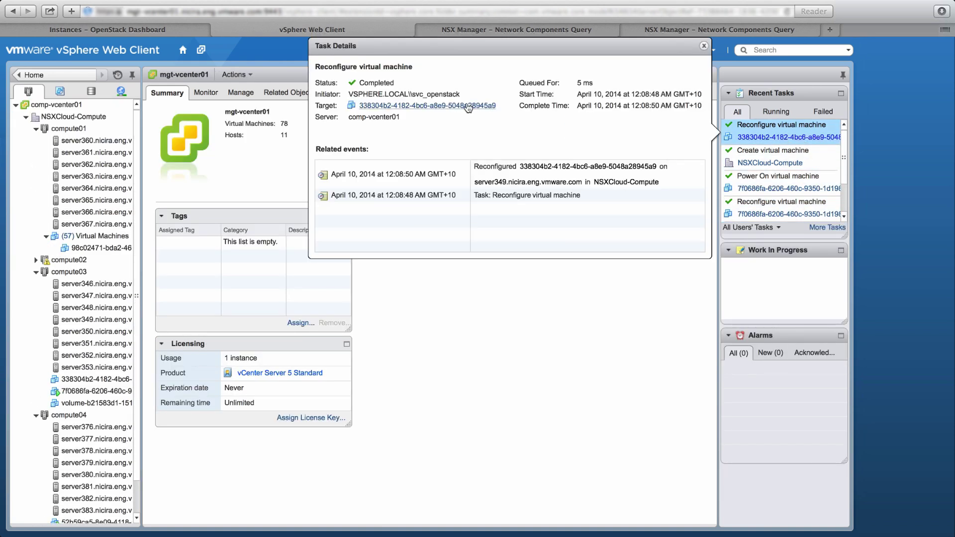
{"action": "left_click", "coordinate": [800, 138]}
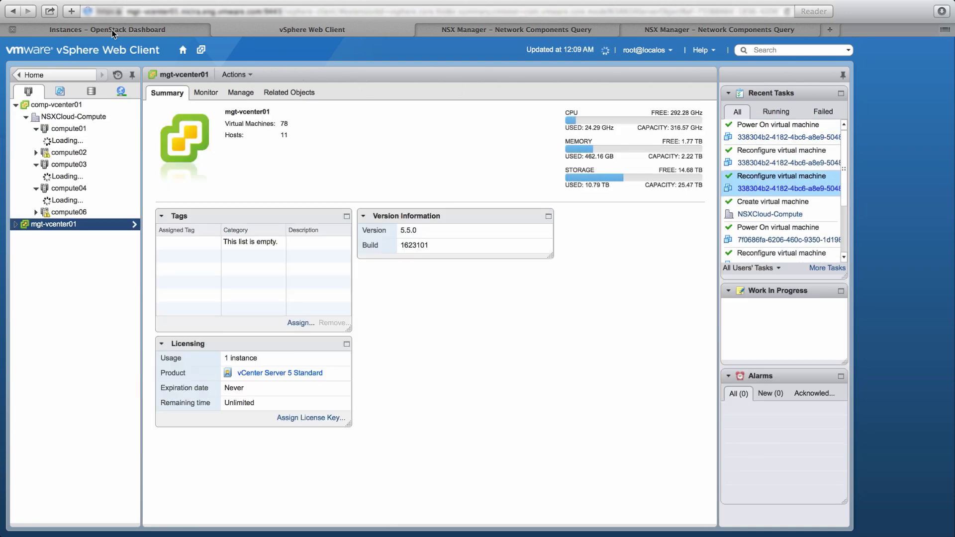
- Open app_instance's console and log in to Windows with the Administrator password
{"action": "left_click", "coordinate": [113, 31]}
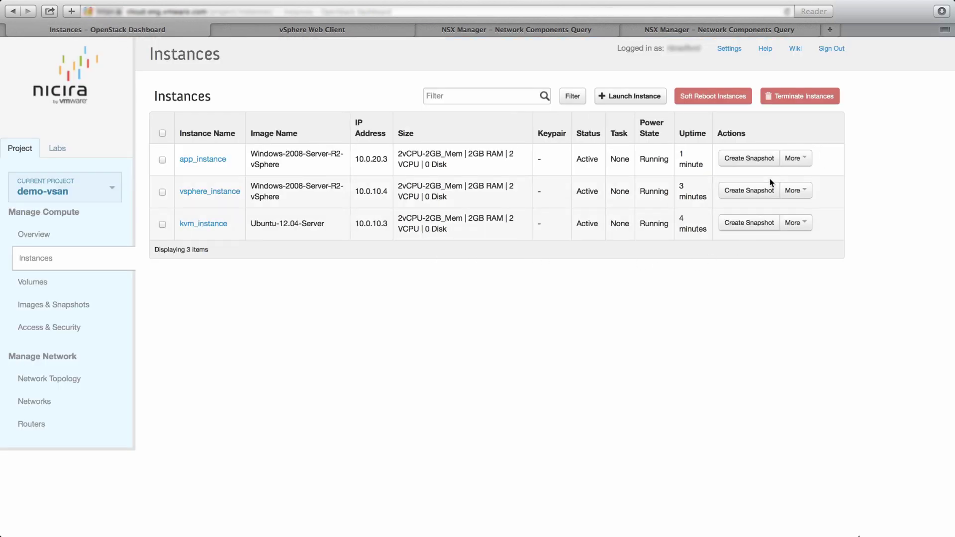
{"action": "left_click", "coordinate": [792, 158]}
{"action": "left_click", "coordinate": [744, 246]}
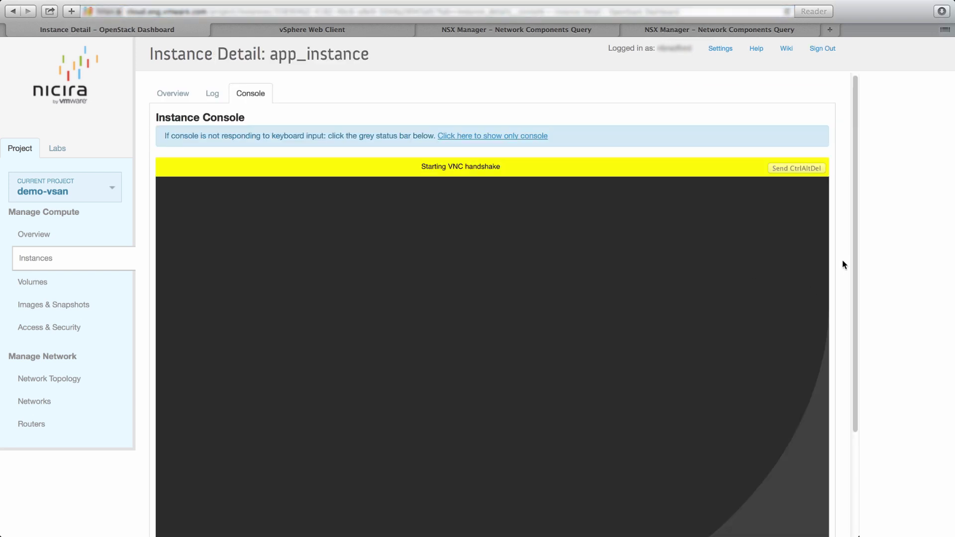
{"action": "scroll", "coordinate": [842, 260], "scroll_direction": "down", "scroll_amount": 5}
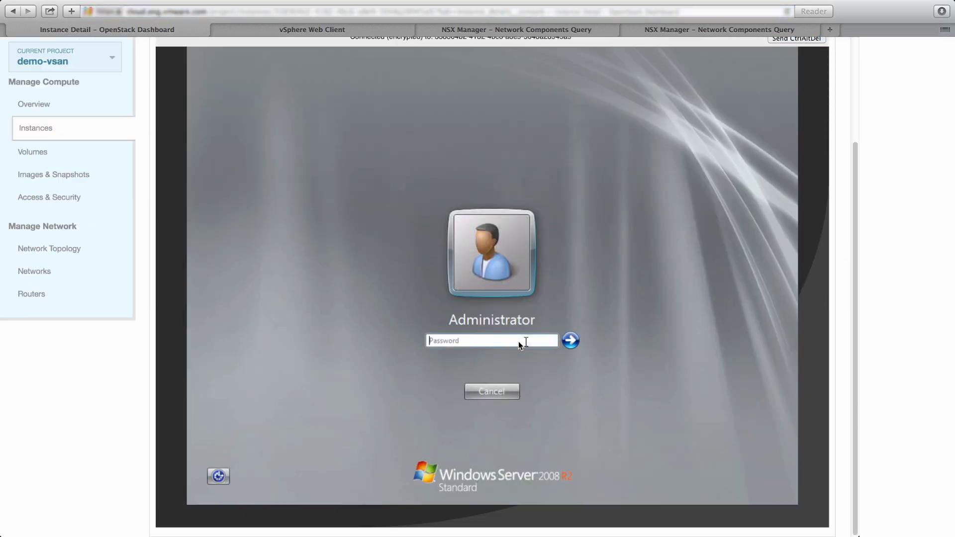
{"action": "key", "text": "Return"}
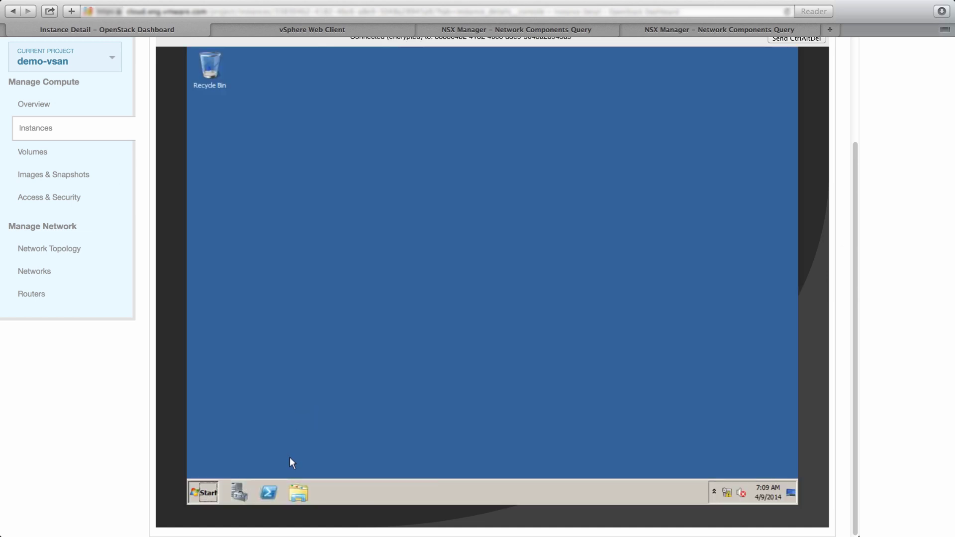
- Open a command prompt via Start > Run cmd and ping 8.8.8.8 successfully
{"action": "key", "text": "super"}
{"action": "left_click", "coordinate": [356, 427]}
{"action": "type", "text": "cmd"}
{"action": "key", "text": "Return"}
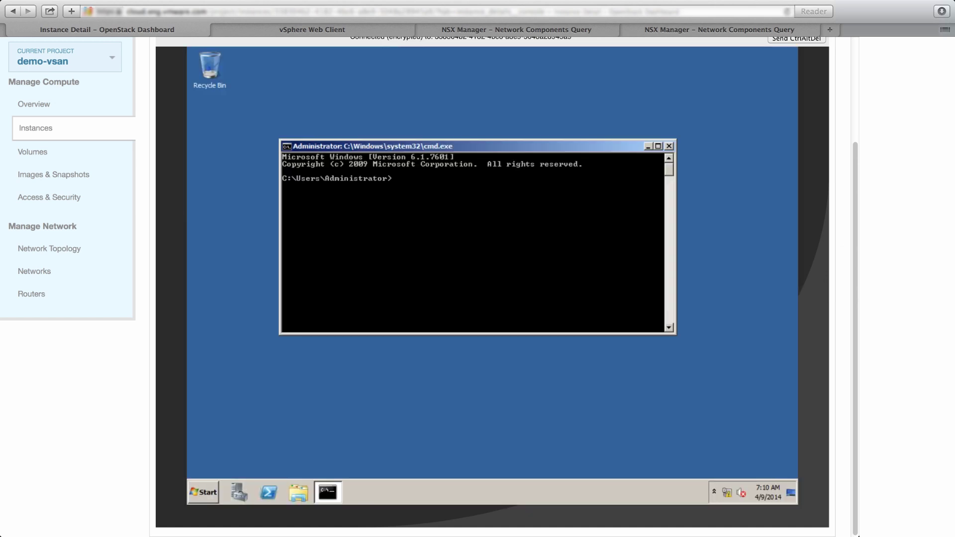
{"action": "type", "text": "ping 8.8.8.8"}
{"action": "key", "text": "Return"}
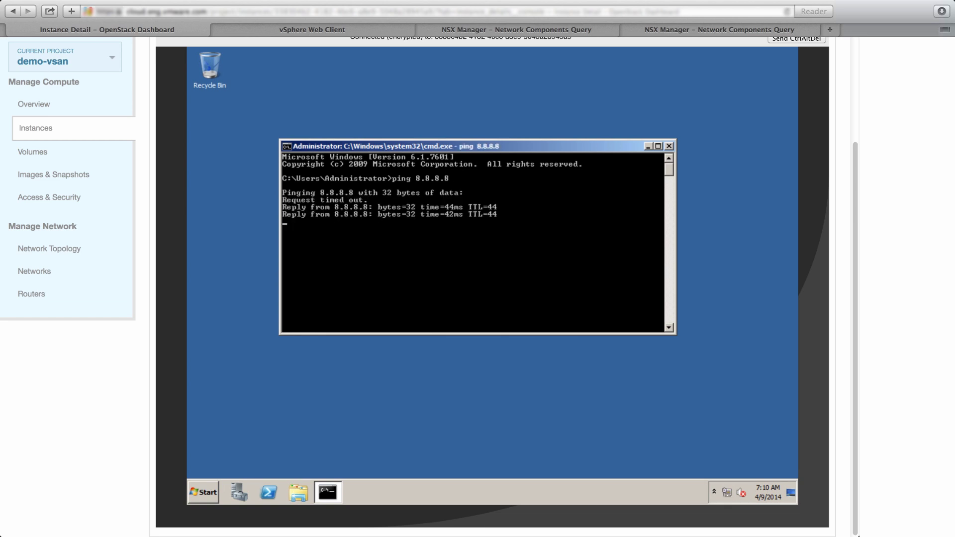
{"action": "key", "text": "Return"}
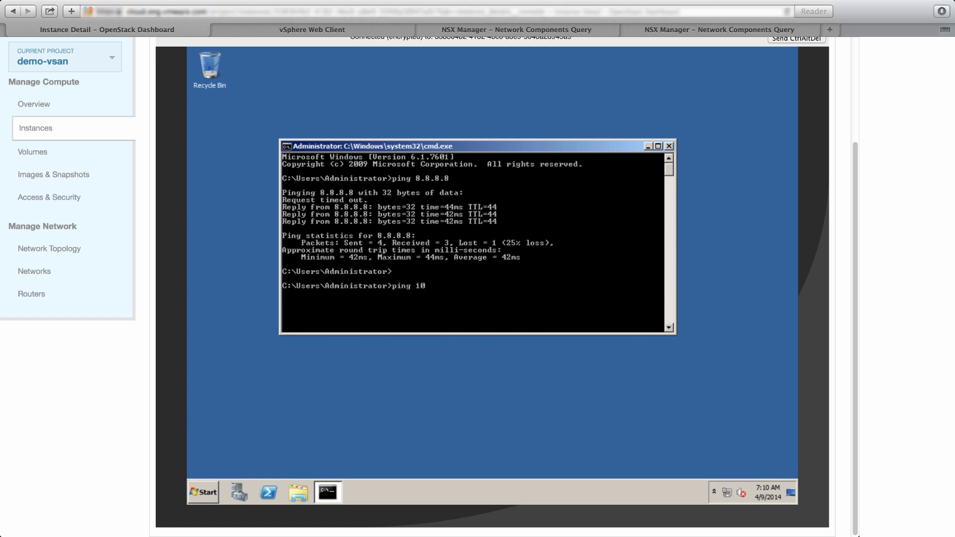
- Ping 10.0.10.3 and 10.0.10.4 successfully, then close the command window
{"action": "key", "text": "Return"}
{"action": "key", "text": "ctrl+c"}
{"action": "key", "text": "Up"}
{"action": "key", "text": "BackSpace"}
{"action": "type", "text": "4"}
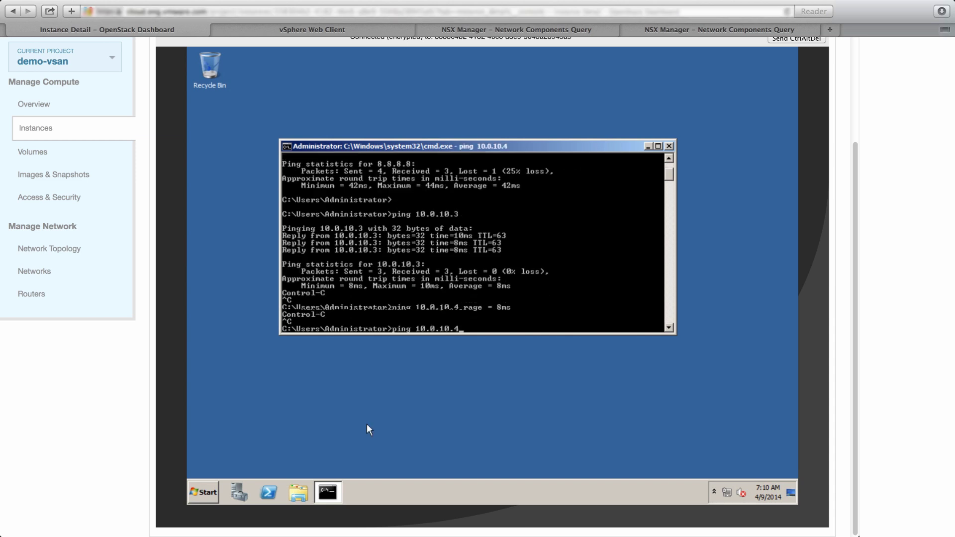
{"action": "key", "text": "Return"}
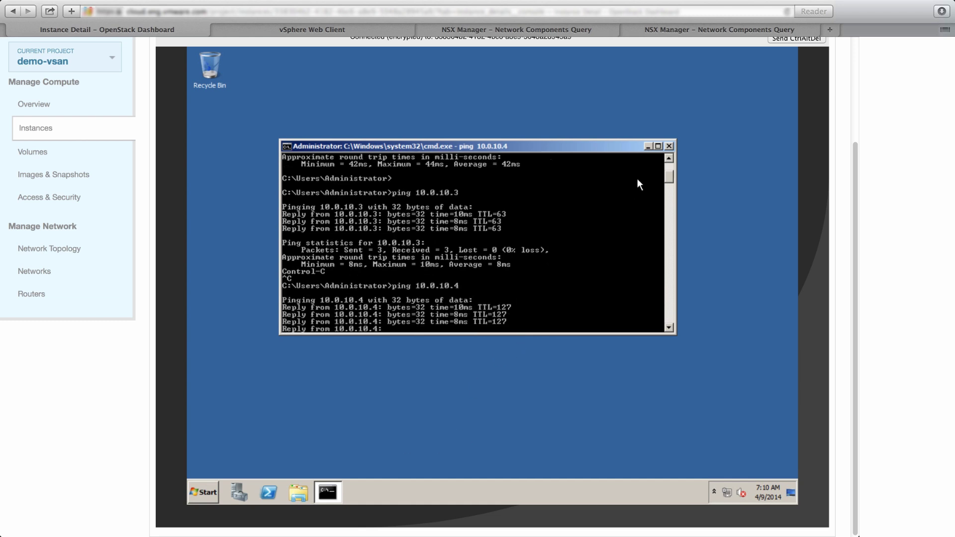
{"action": "key", "text": "Return"}
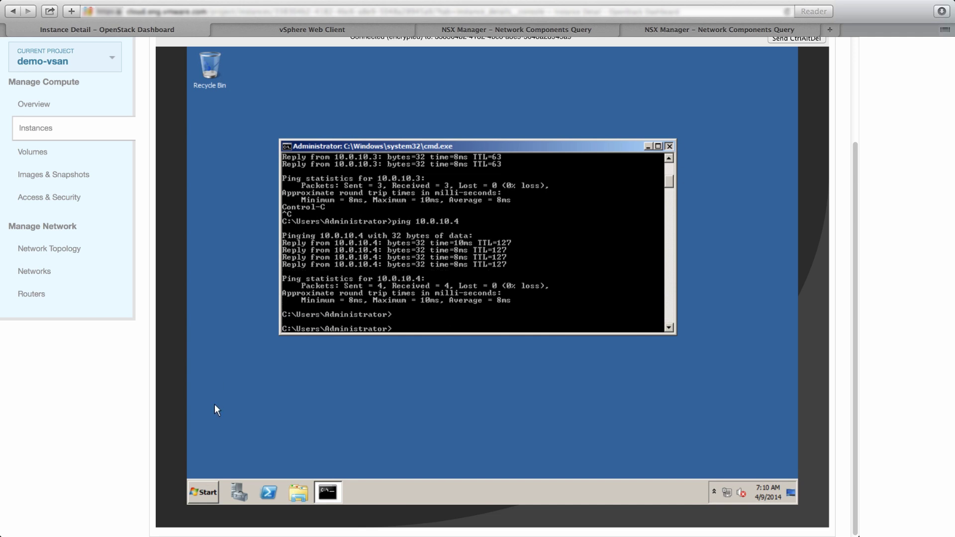
{"action": "key", "text": "Escape"}
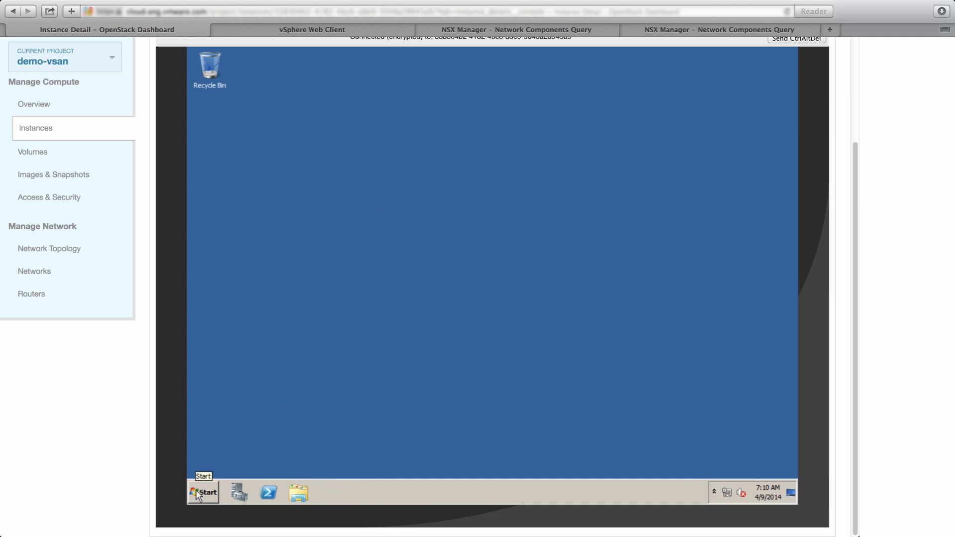
- Open app_instance's details from the Network Topology apptier icon, showing address 10.0.20.3
{"action": "left_click", "coordinate": [47, 129]}
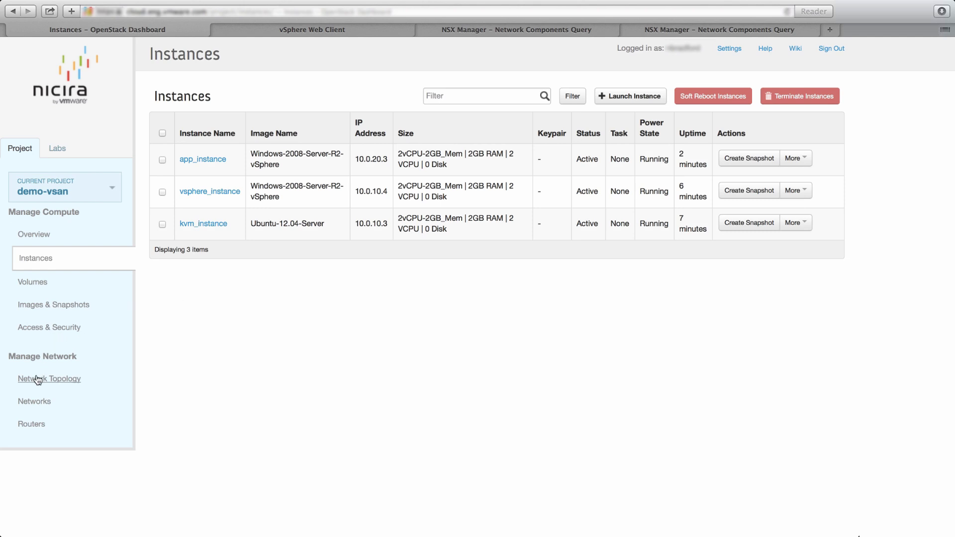
{"action": "left_click", "coordinate": [37, 380]}
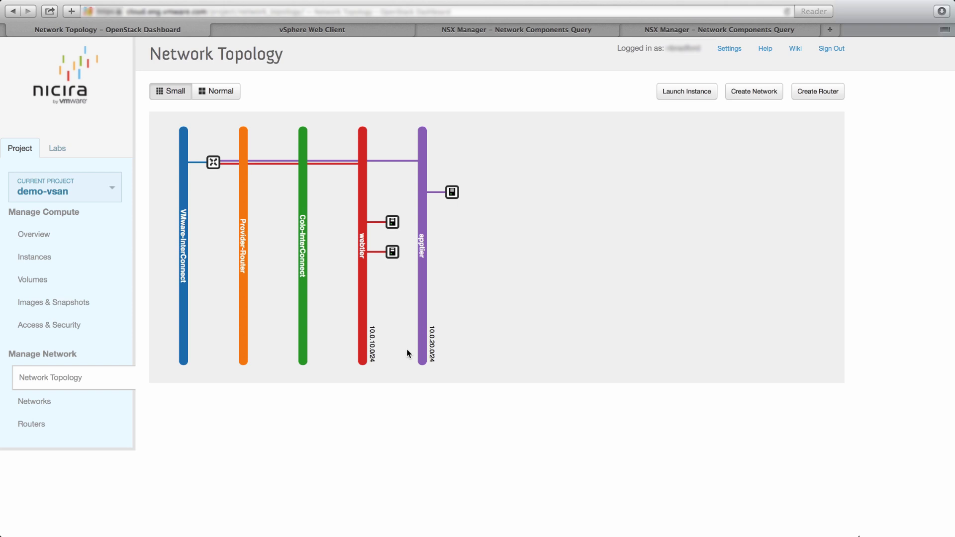
{"action": "left_click", "coordinate": [392, 252]}
{"action": "left_click", "coordinate": [425, 275]}
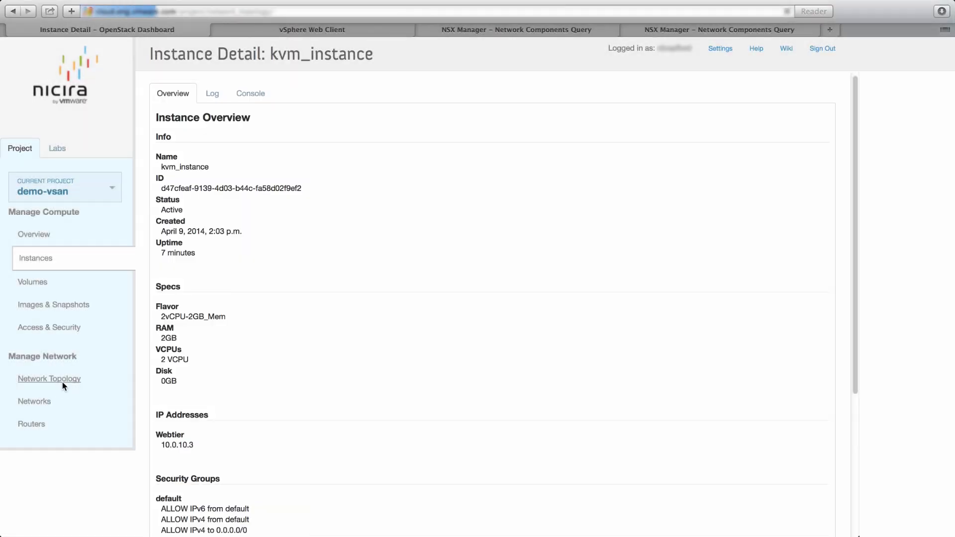
{"action": "left_click", "coordinate": [63, 383]}
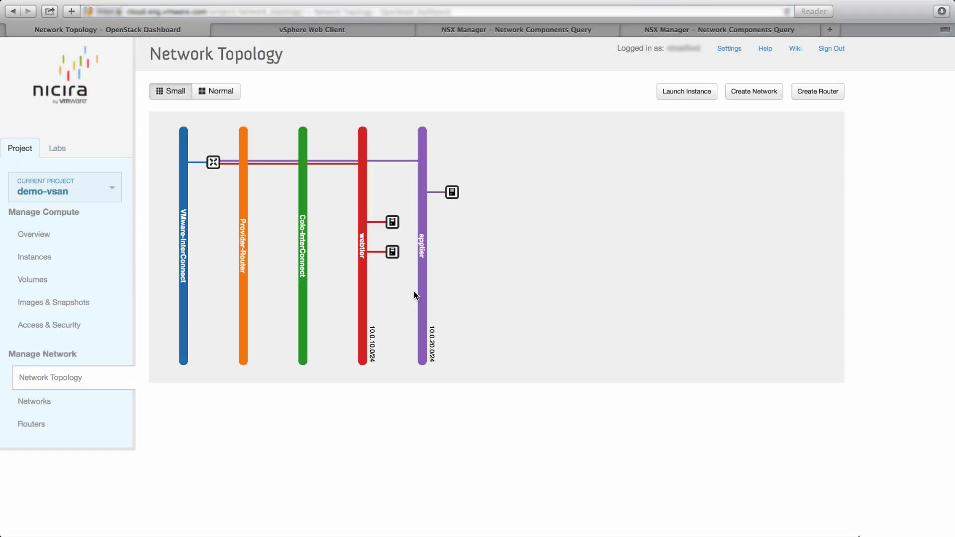
{"action": "left_click", "coordinate": [452, 191]}
{"action": "left_click", "coordinate": [514, 215]}
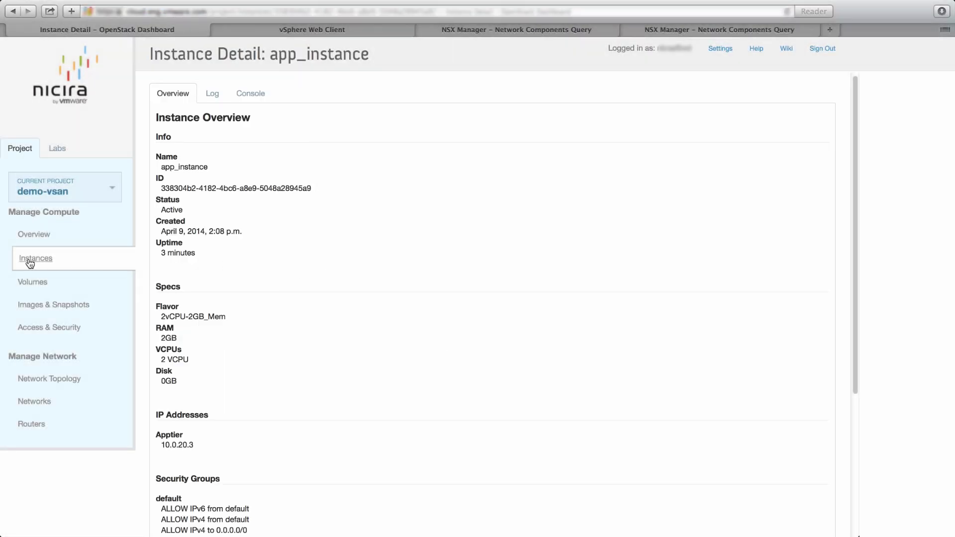
- Select and terminate all three instances, then clear the external gateway on 'router'
{"action": "left_click", "coordinate": [30, 263]}
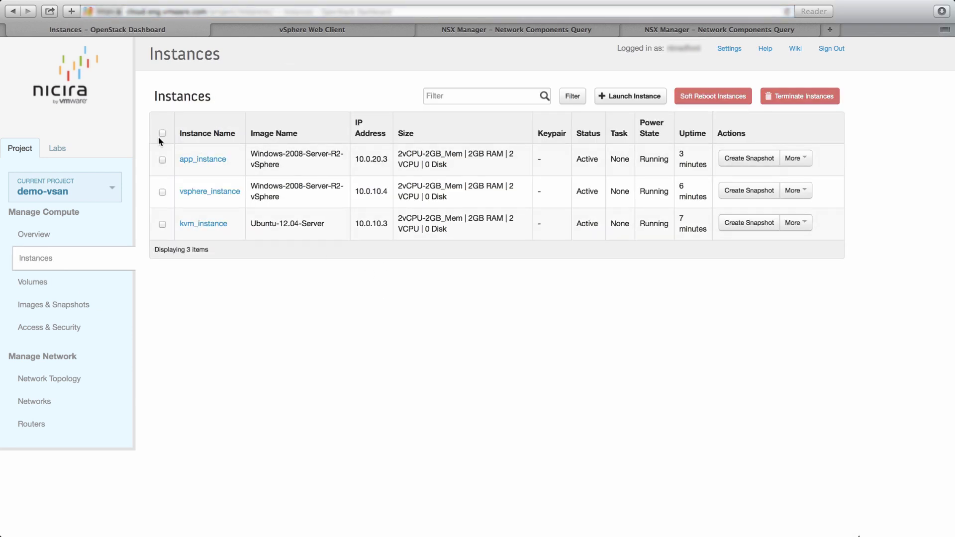
{"action": "left_click", "coordinate": [162, 133]}
{"action": "left_click", "coordinate": [798, 97]}
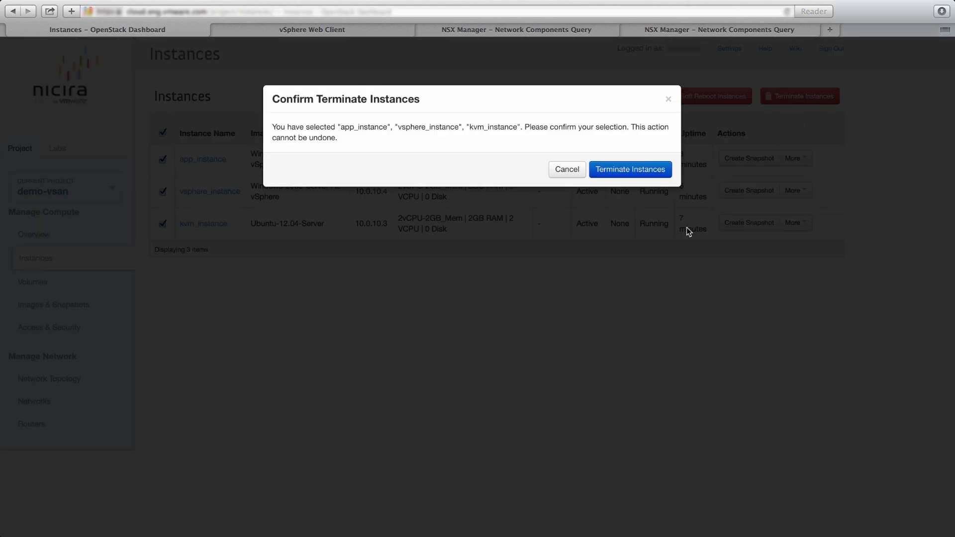
{"action": "key", "text": "Return"}
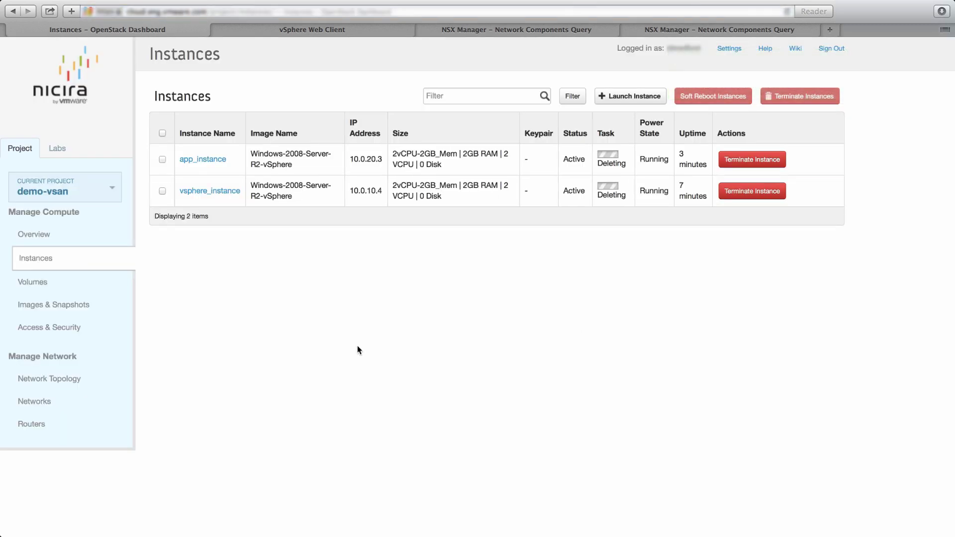
{"action": "left_click", "coordinate": [36, 425]}
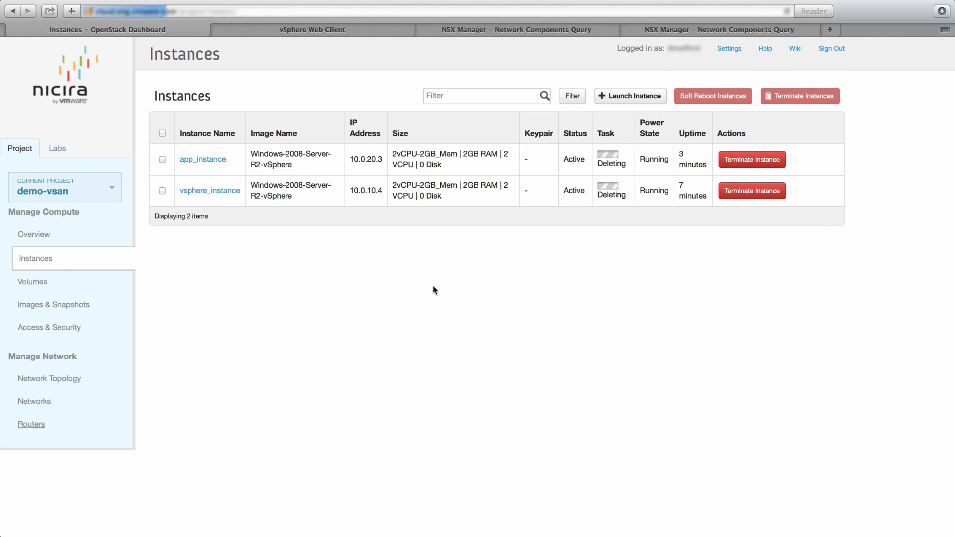
{"action": "left_click", "coordinate": [746, 148]}
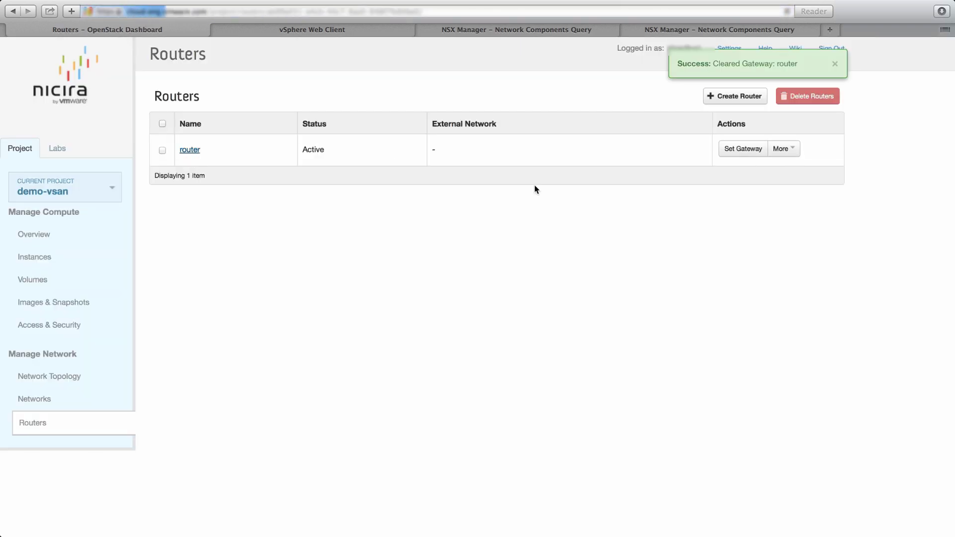
- Delete both router interfaces, then delete the router itself
{"action": "left_click", "coordinate": [189, 150]}
{"action": "left_click", "coordinate": [162, 234]}
{"action": "left_click", "coordinate": [793, 205]}
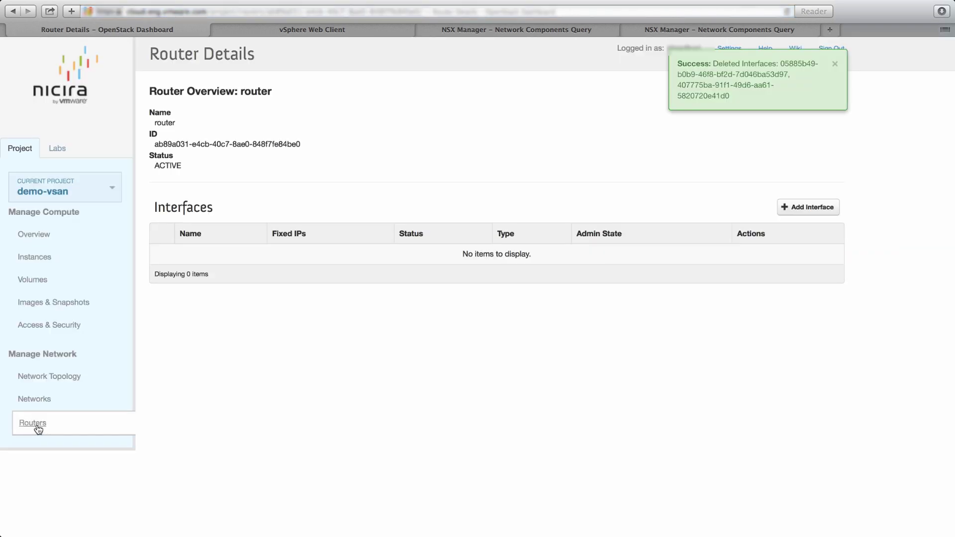
{"action": "left_click", "coordinate": [39, 428]}
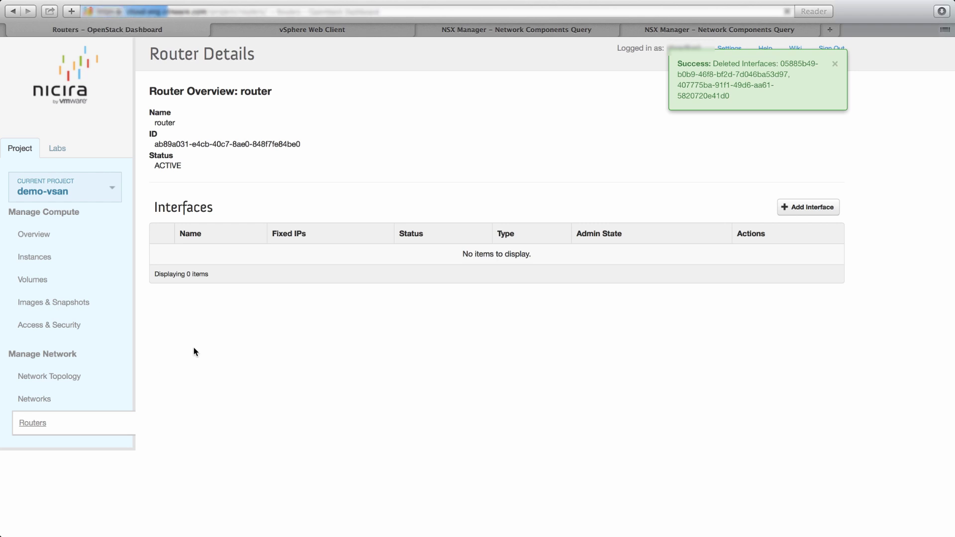
{"action": "left_click", "coordinate": [162, 150]}
{"action": "left_click", "coordinate": [801, 98]}
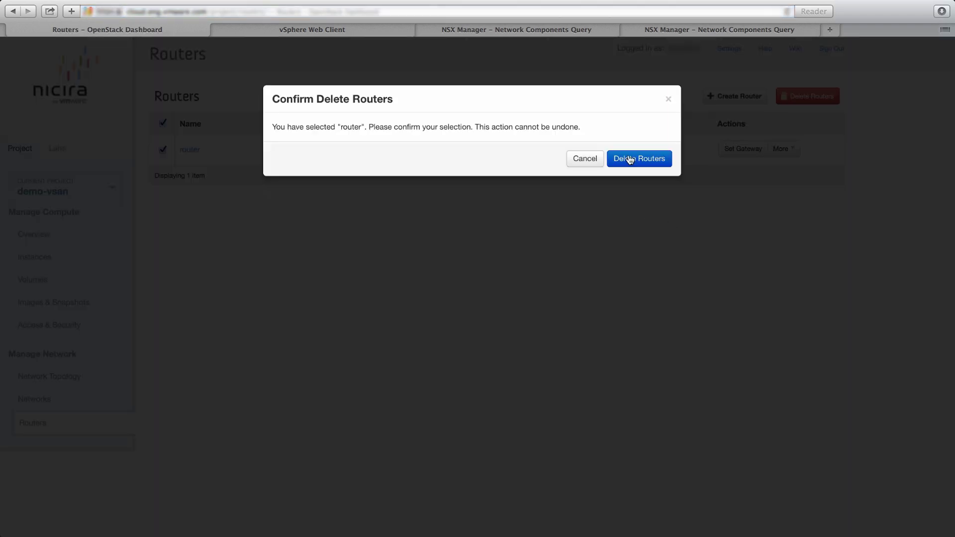
{"action": "key", "text": "Return"}
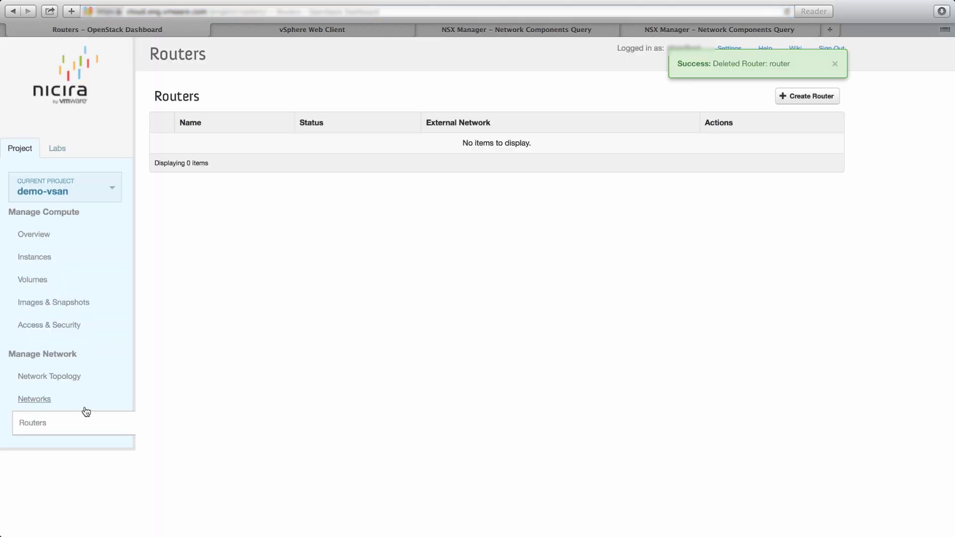
- Delete the webtier and apptier networks
{"action": "left_click", "coordinate": [59, 377]}
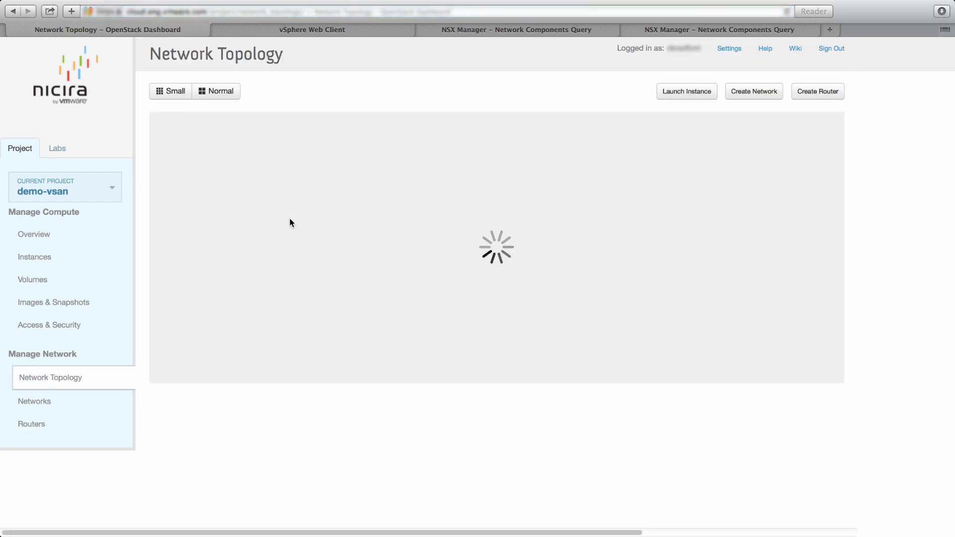
{"action": "left_click", "coordinate": [42, 400]}
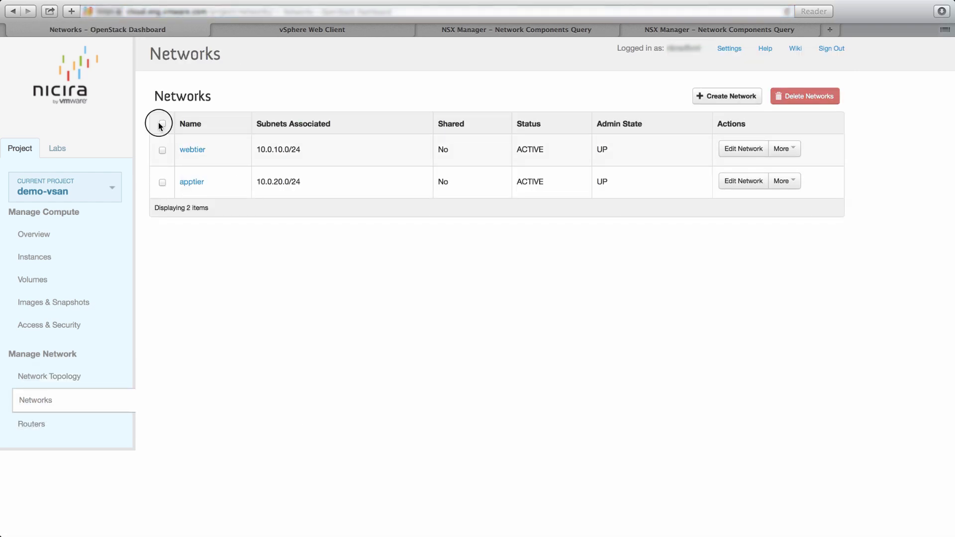
{"action": "left_click", "coordinate": [163, 123]}
{"action": "left_click", "coordinate": [801, 98]}
{"action": "left_click", "coordinate": [630, 166]}
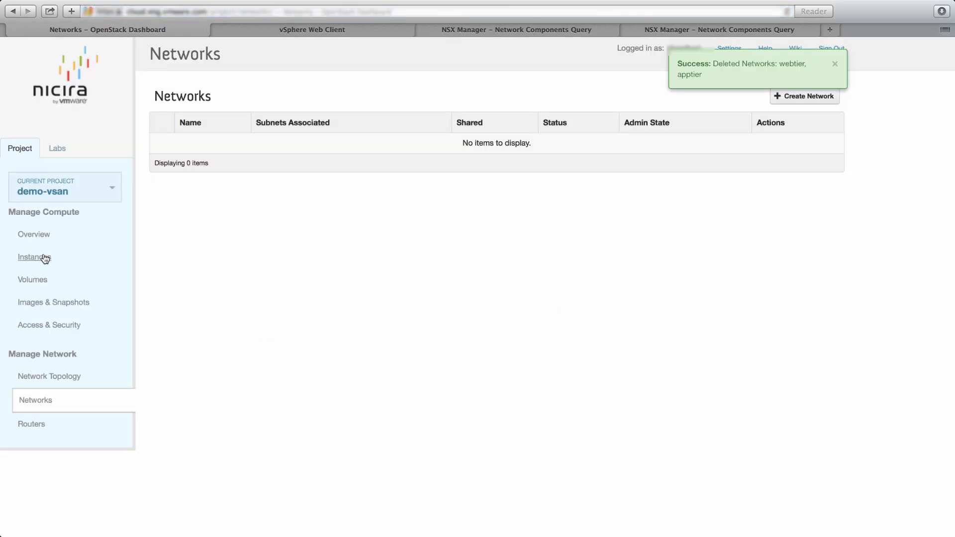
{"action": "left_click", "coordinate": [40, 258]}
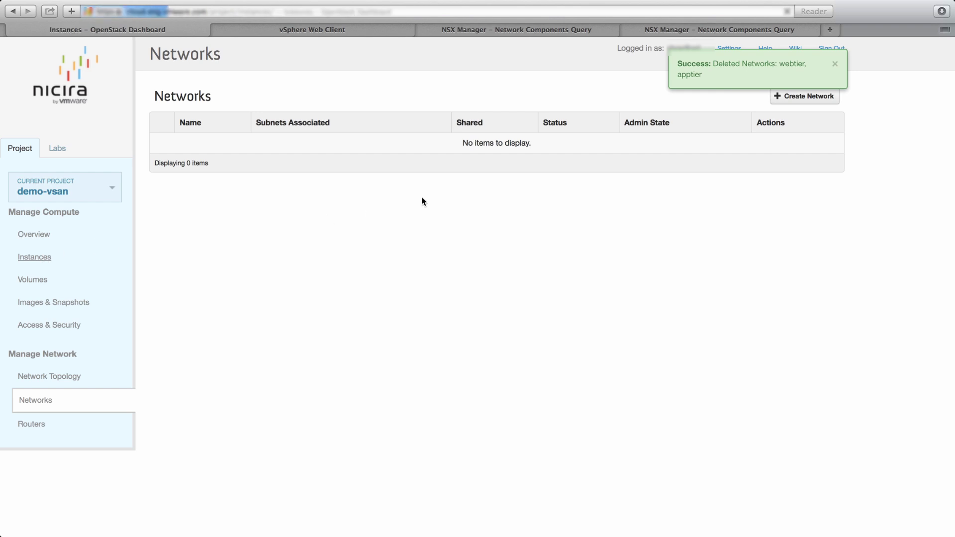
{"action": "left_click", "coordinate": [510, 32]}
- Refresh the NSX Logical Switch and Logical Router queries to confirm none remain
{"action": "left_click", "coordinate": [638, 175]}
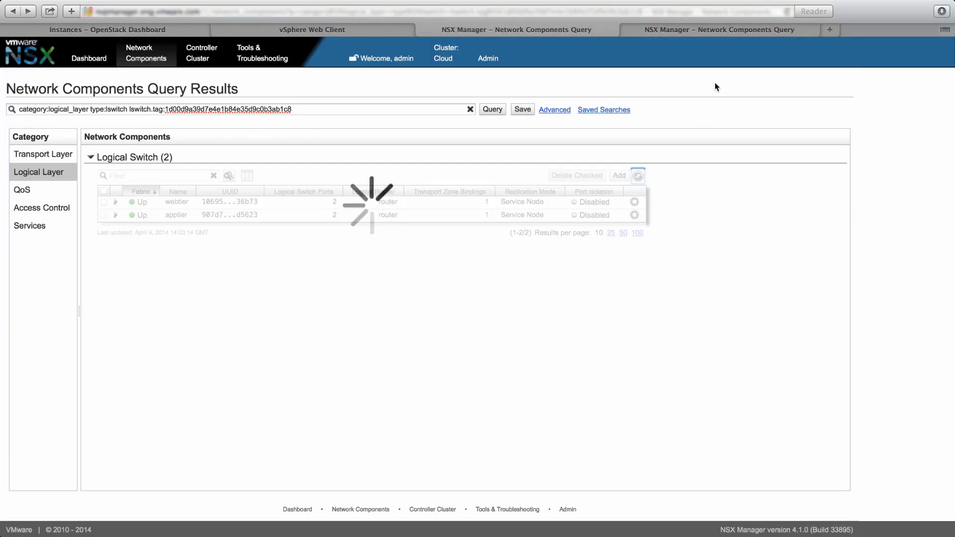
{"action": "left_click", "coordinate": [723, 32]}
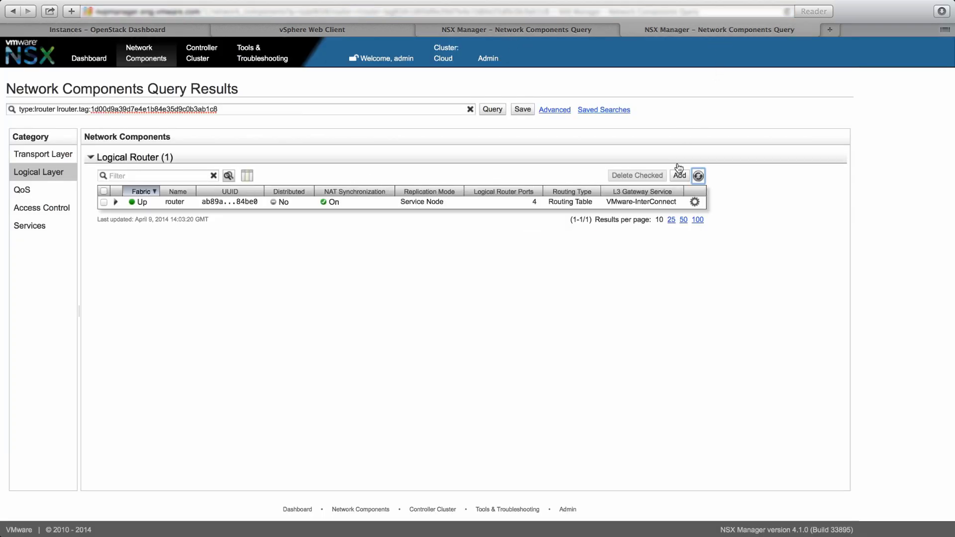
{"action": "left_click", "coordinate": [697, 175]}
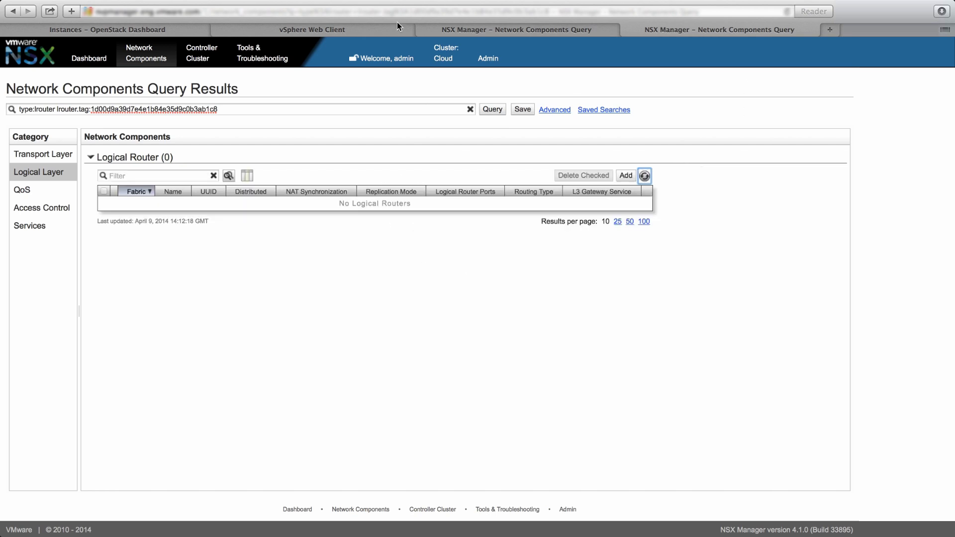
{"action": "left_click", "coordinate": [347, 29]}
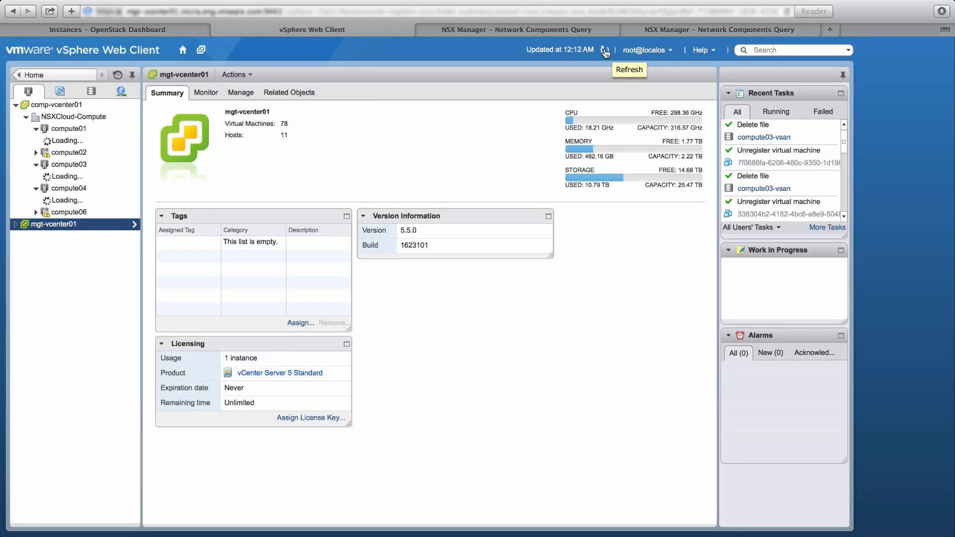
- Return to the Instances browser tab to confirm demo-vsan now lists no instances
{"action": "left_click", "coordinate": [132, 29]}
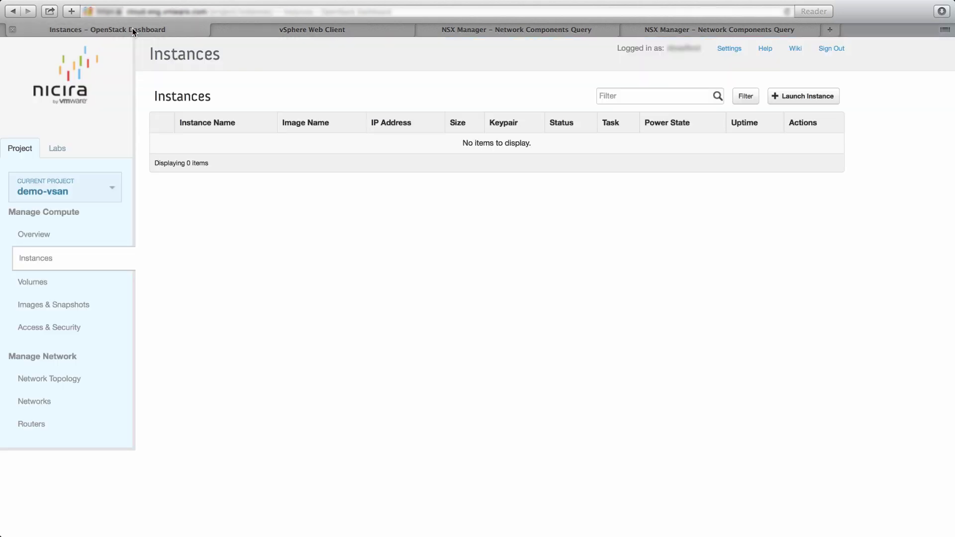